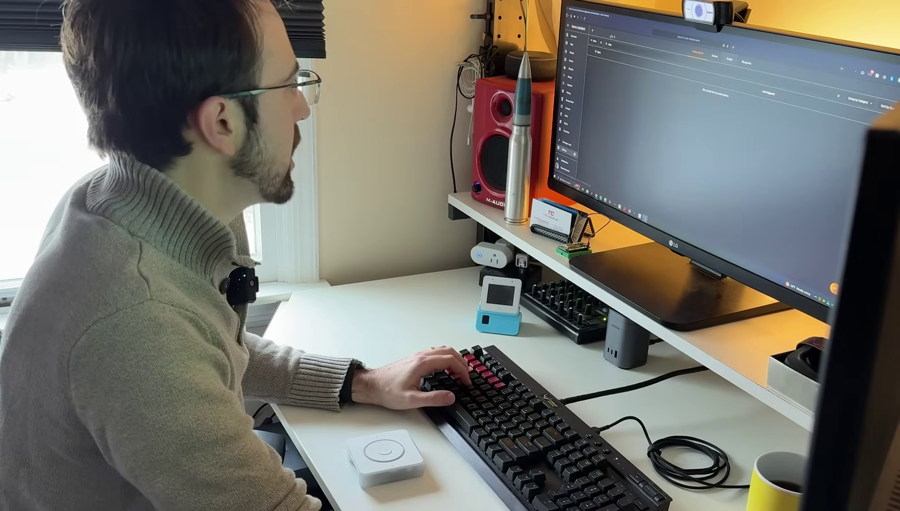
Go to Home Assistant Settings and open the Scripts list.
{"action": "key", "text": "ctrl+a"}
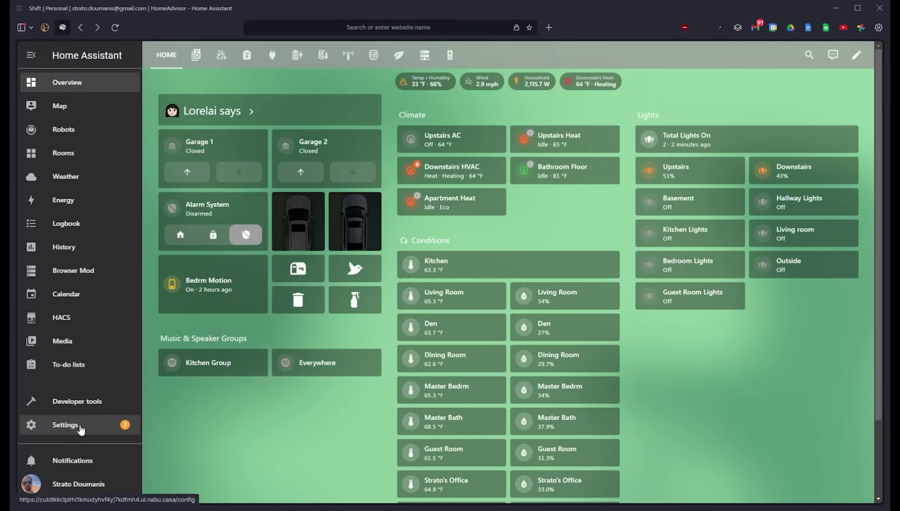
{"action": "left_click", "coordinate": [79, 425]}
{"action": "scroll", "coordinate": [497, 305], "scroll_direction": "down", "scroll_amount": 1}
{"action": "scroll", "coordinate": [496, 306], "scroll_direction": "up", "scroll_amount": 1}
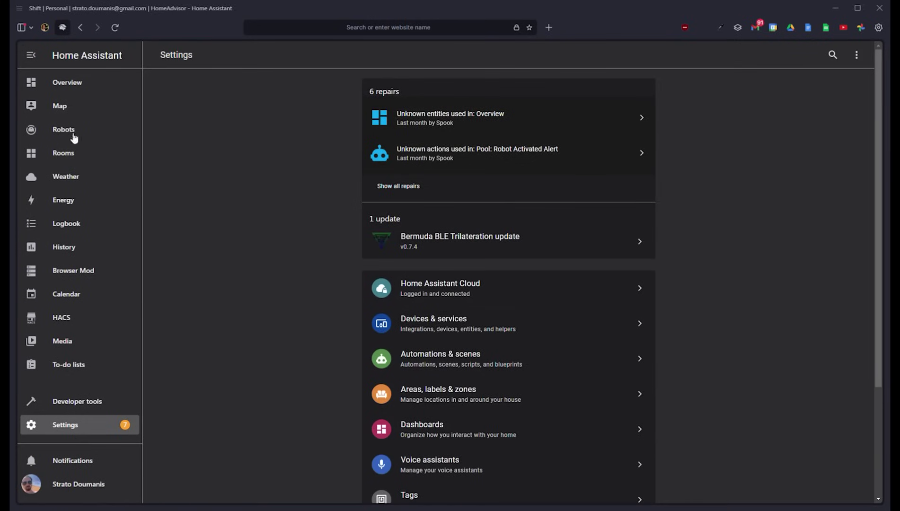
{"action": "scroll", "coordinate": [295, 227], "scroll_direction": "down", "scroll_amount": 3}
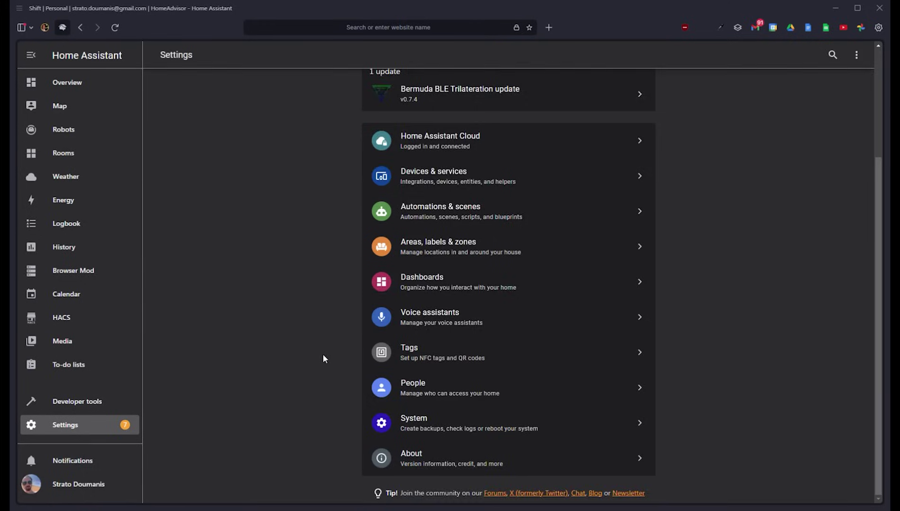
{"action": "scroll", "coordinate": [324, 358], "scroll_direction": "up", "scroll_amount": 3}
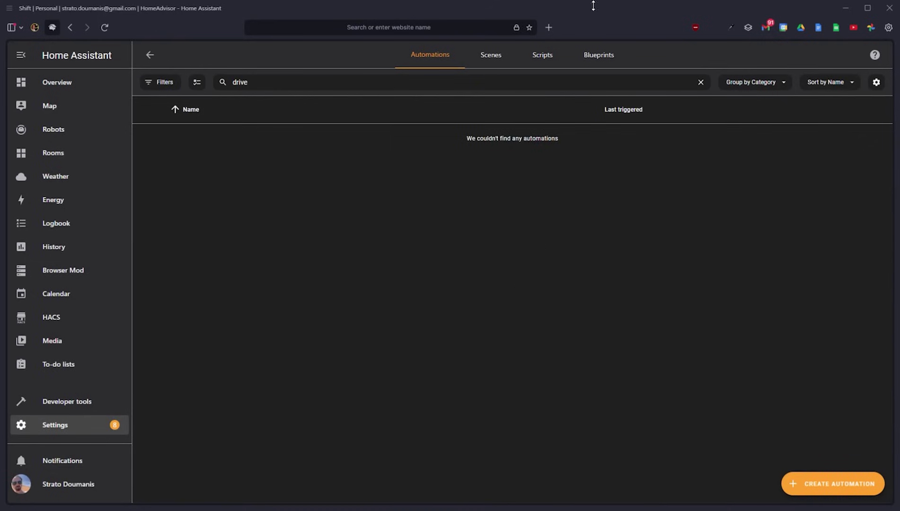
{"action": "left_click", "coordinate": [544, 59]}
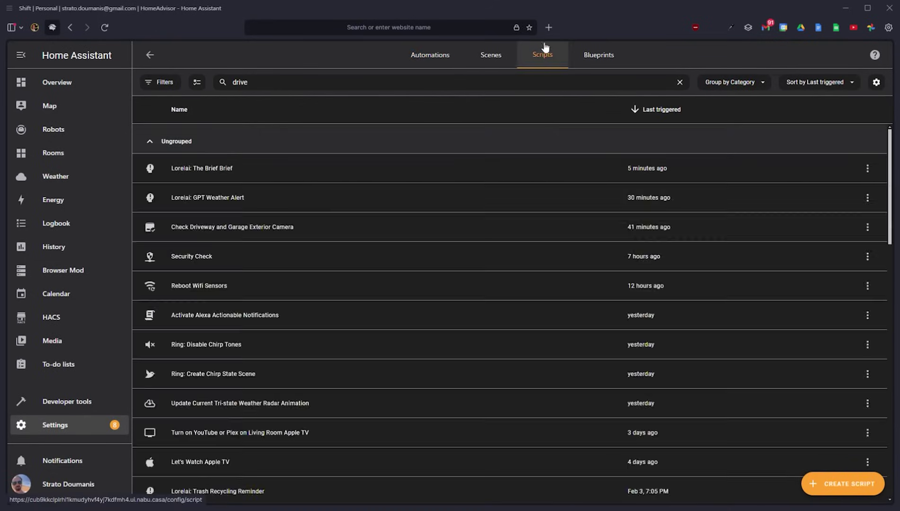
Create a new script from scratch and bring up its list of actions.
{"action": "left_click", "coordinate": [845, 490]}
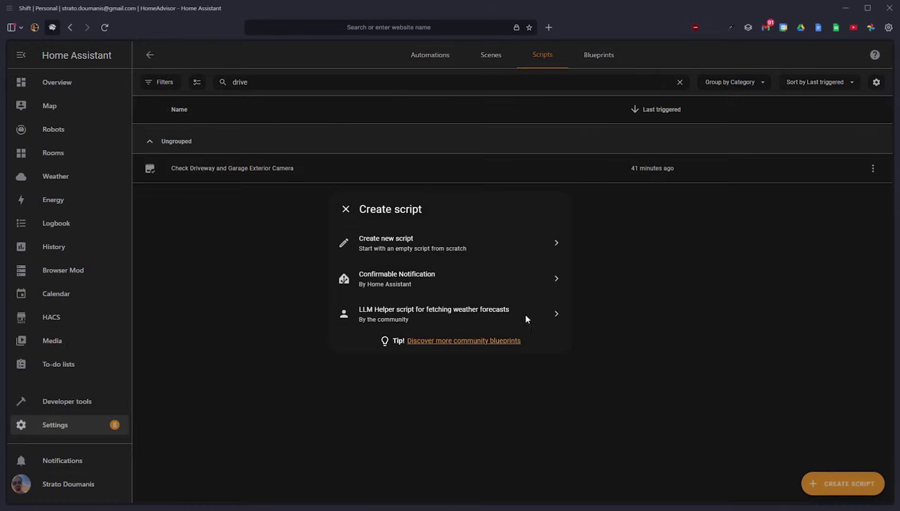
{"action": "left_click", "coordinate": [416, 256]}
{"action": "left_click", "coordinate": [283, 116]}
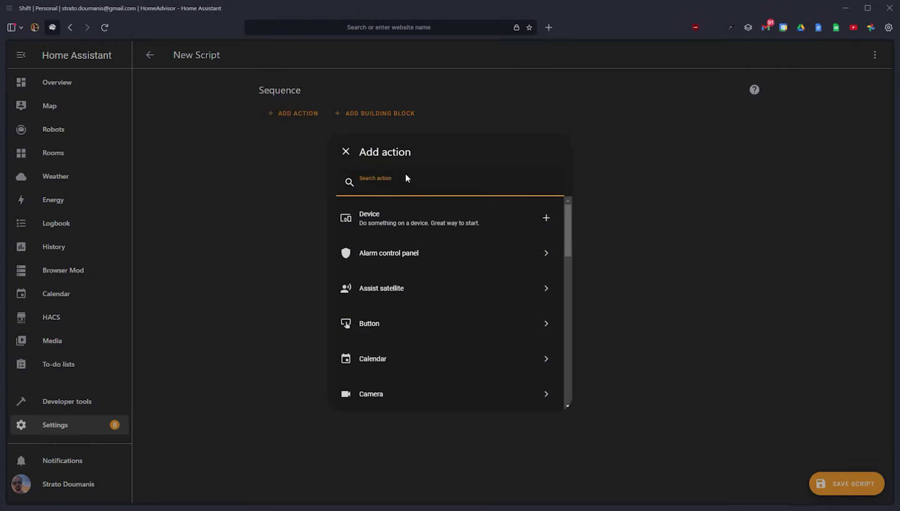
Add a Camera 'Take snapshot' action targeting Garage Doorbell Snapshot.
{"action": "type", "text": "snap"}
{"action": "left_click", "coordinate": [407, 218]}
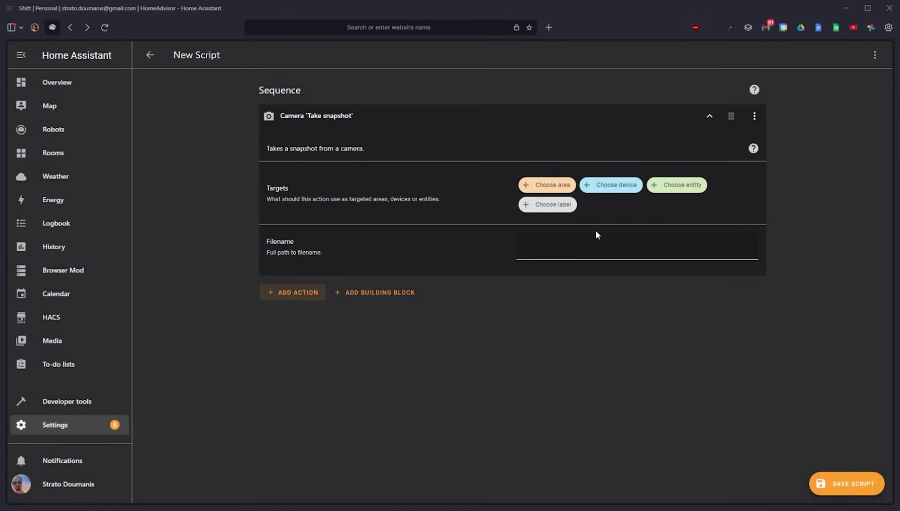
{"action": "left_click", "coordinate": [684, 183]}
{"action": "type", "text": "garage"}
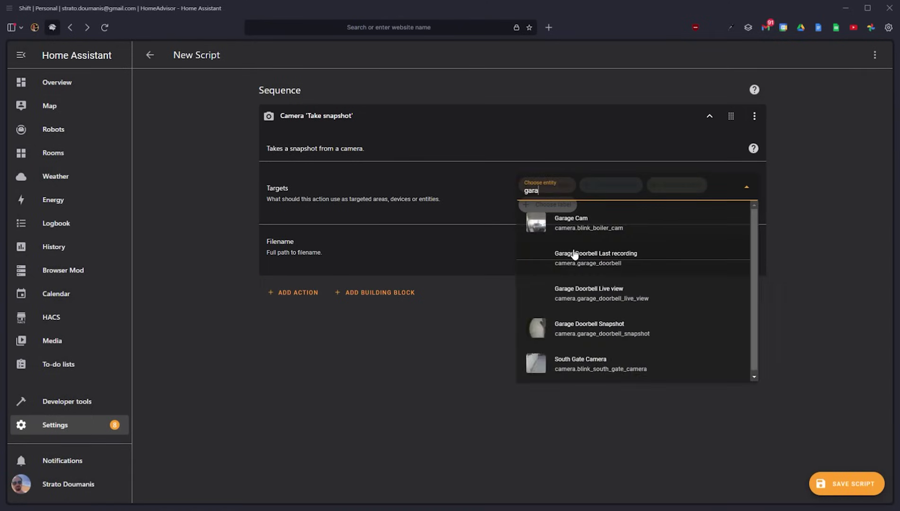
{"action": "left_click", "coordinate": [605, 334]}
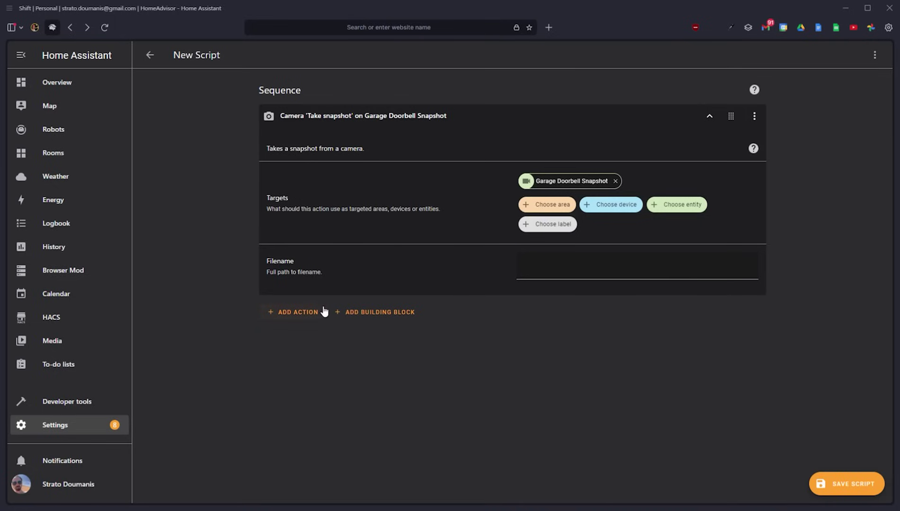
Add a Wait for time delay of 4 seconds.
{"action": "left_click", "coordinate": [294, 312]}
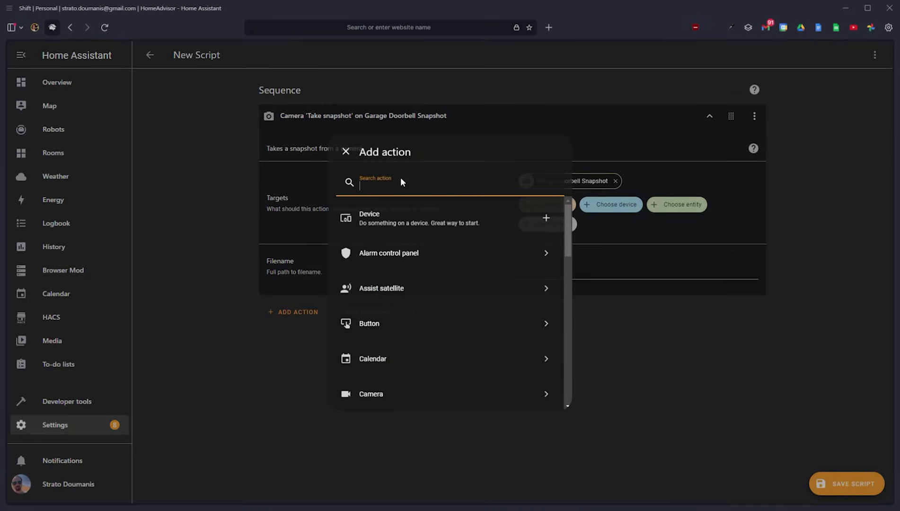
{"action": "type", "text": "delay"}
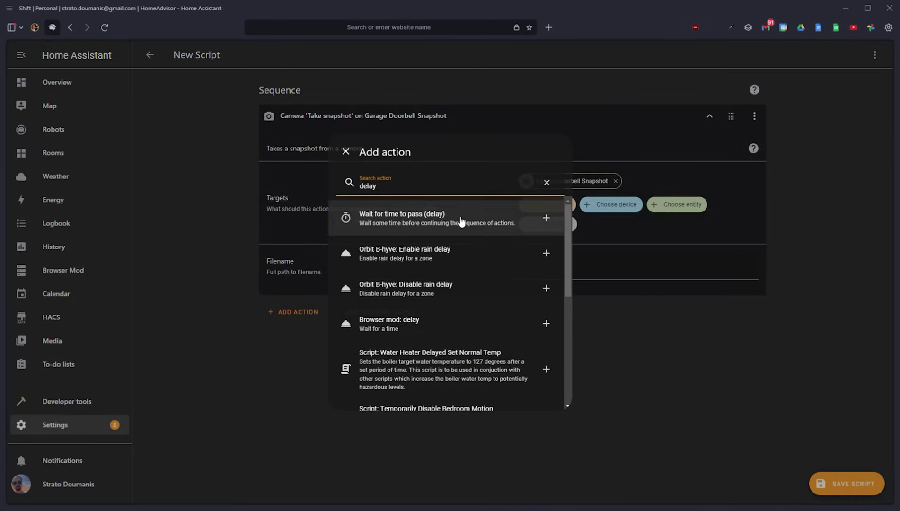
{"action": "left_click", "coordinate": [461, 221]}
{"action": "type", "text": "4"}
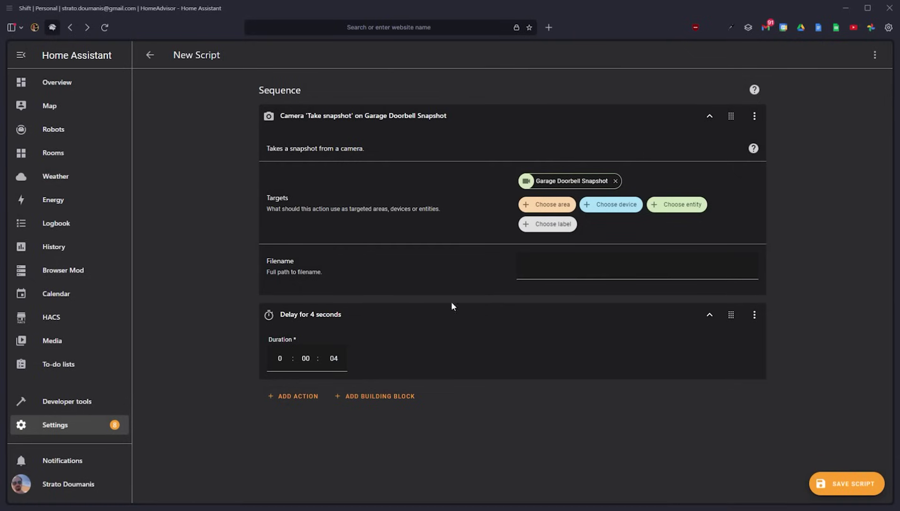
{"action": "key", "text": "ctrl+a"}
Add an LLM Vision: Image Analyzer action after the delay.
{"action": "left_click", "coordinate": [297, 397]}
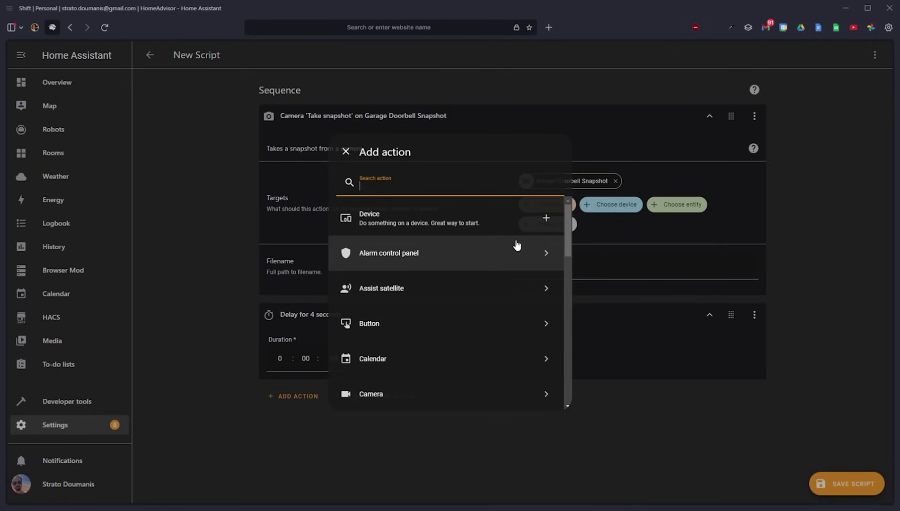
{"action": "type", "text": "llm"}
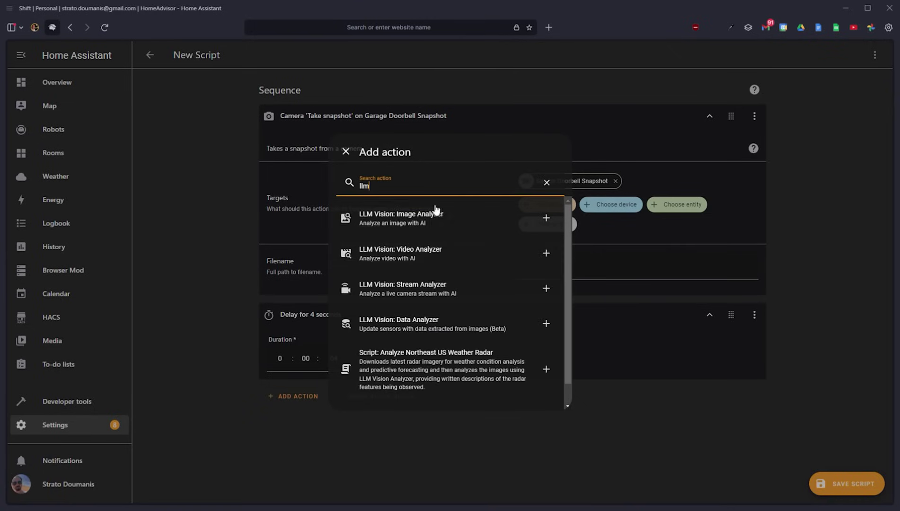
{"action": "left_click", "coordinate": [454, 228]}
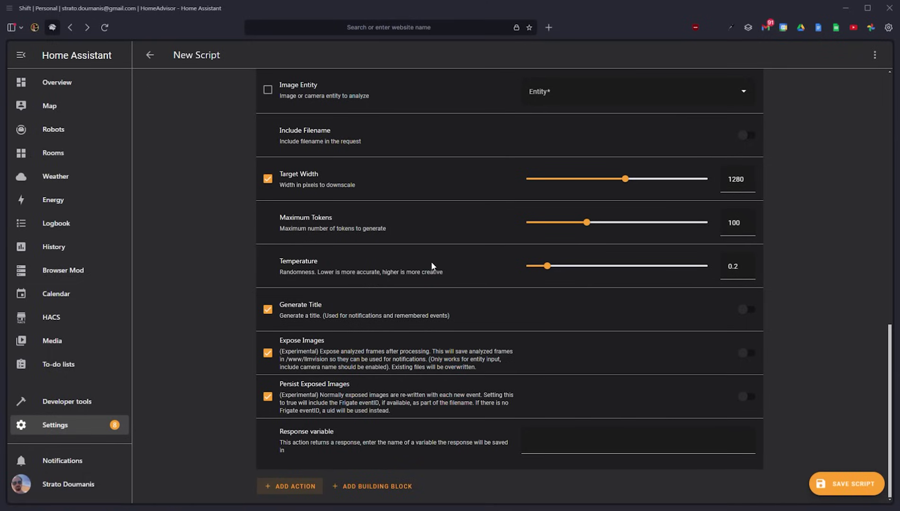
{"action": "scroll", "coordinate": [438, 251], "scroll_direction": "up", "scroll_amount": 4}
{"action": "scroll", "coordinate": [370, 223], "scroll_direction": "up", "scroll_amount": 4}
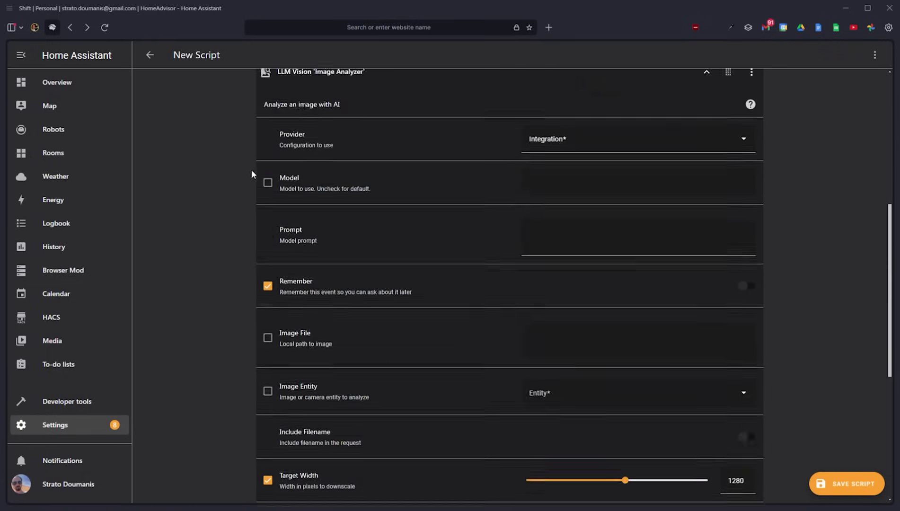
Set the analyzer provider to LLM Vision OpenAI and the model to gpt-4o.
{"action": "left_click", "coordinate": [575, 232]}
{"action": "left_click", "coordinate": [577, 259]}
{"action": "left_click", "coordinate": [267, 272]}
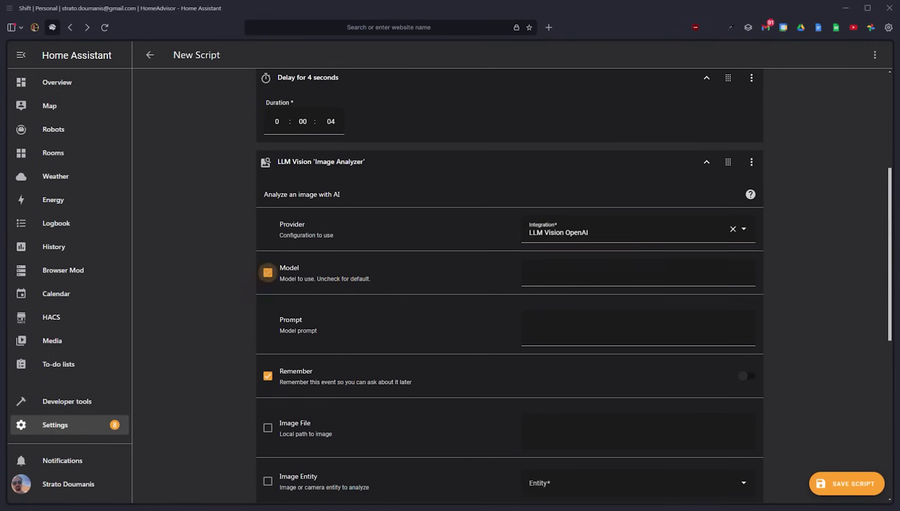
{"action": "left_click", "coordinate": [589, 280]}
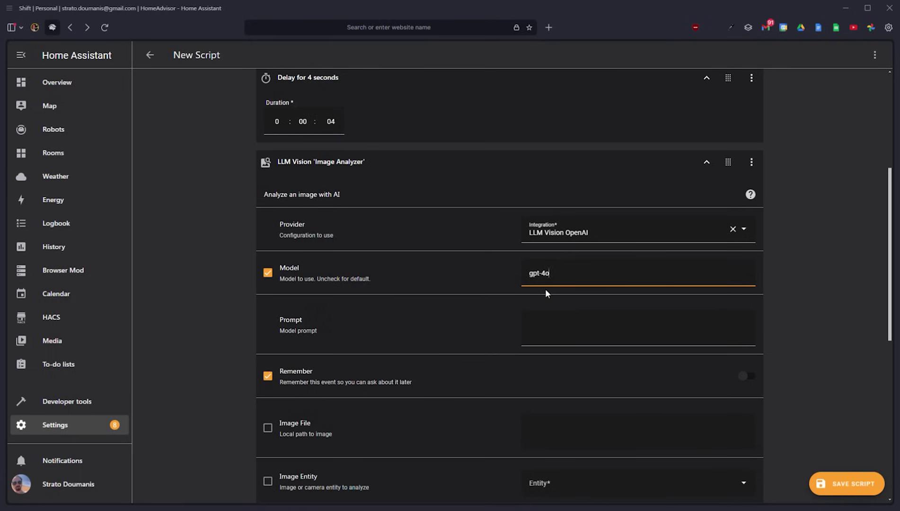
{"action": "left_click", "coordinate": [589, 338]}
{"action": "scroll", "coordinate": [601, 303], "scroll_direction": "down", "scroll_amount": 1}
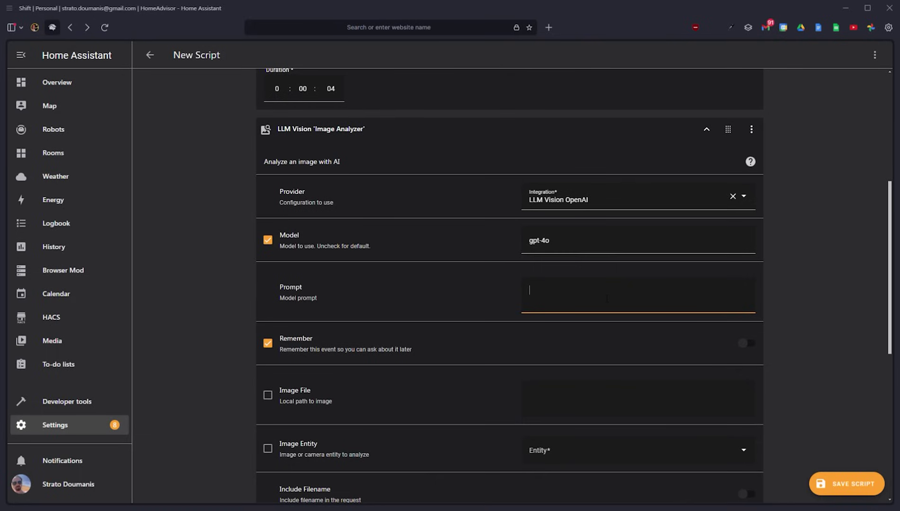
Enter a prompt asking to analyze the driveway snapshot and report anything of interest, like packages.
{"action": "type", "text": "Analyze the following snapshot of my driveway. Report anything of interest like packages. Also report weather conditions and driveway status like ice, rain etc."}
{"action": "scroll", "coordinate": [705, 380], "scroll_direction": "down", "scroll_amount": 1}
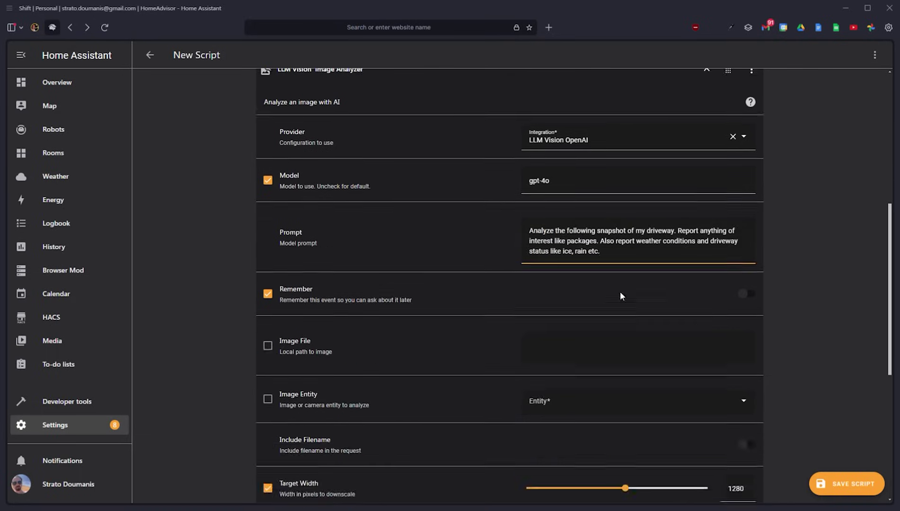
{"action": "scroll", "coordinate": [358, 206], "scroll_direction": "down", "scroll_amount": 2}
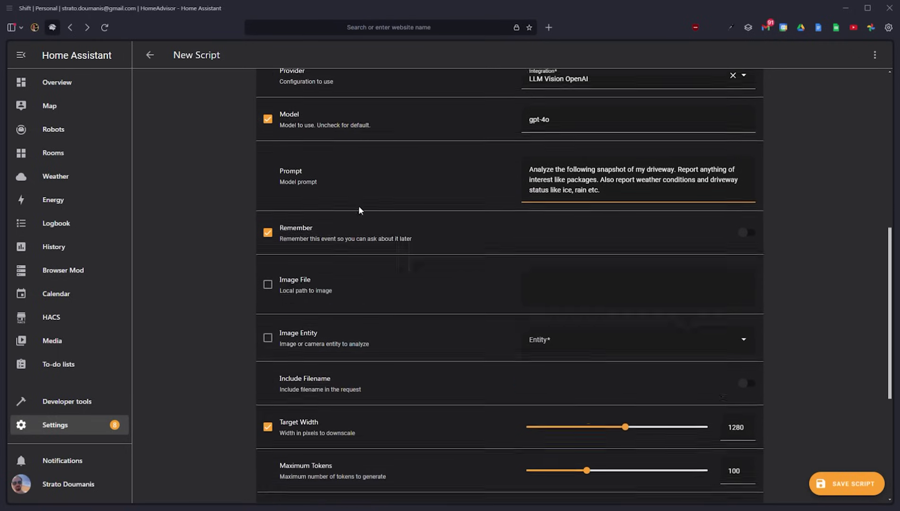
{"action": "scroll", "coordinate": [269, 262], "scroll_direction": "down", "scroll_amount": 1}
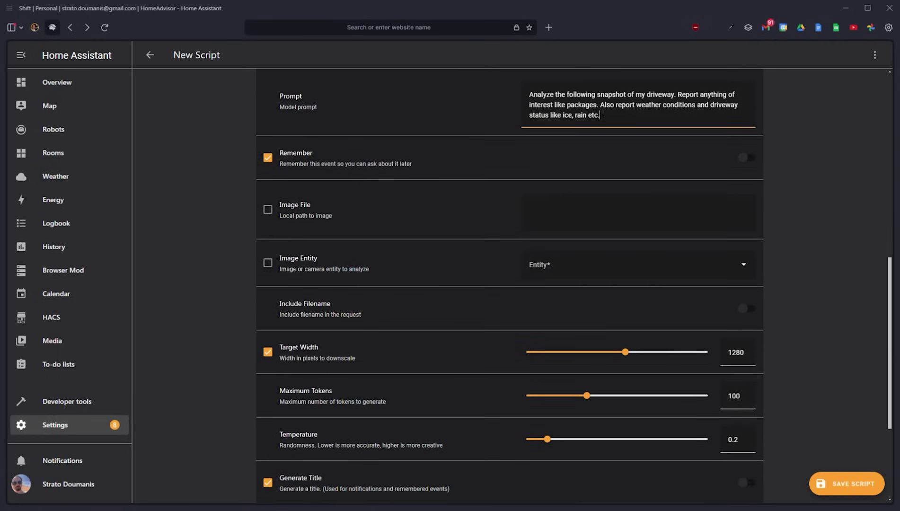
Enable Image Entity and choose Garage Doorbell Snapshot.
{"action": "left_click", "coordinate": [276, 265]}
{"action": "left_click", "coordinate": [607, 260]}
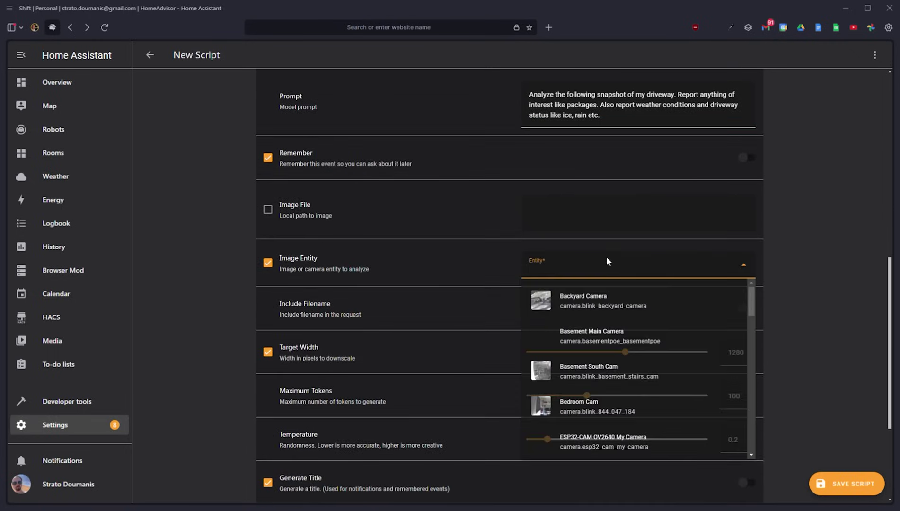
{"action": "type", "text": "garage sn"}
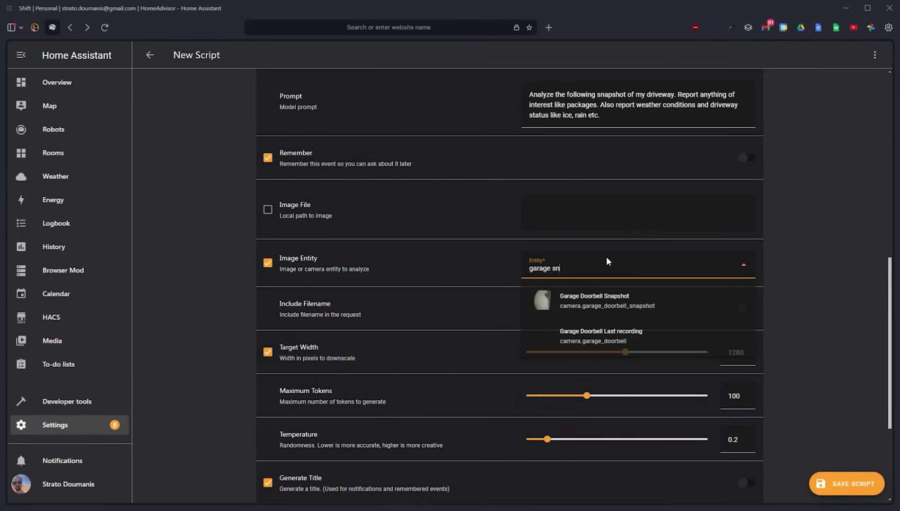
{"action": "left_click", "coordinate": [593, 306]}
Toggle Image File on and back off, and check other cameras without adding one.
{"action": "scroll", "coordinate": [559, 234], "scroll_direction": "up", "scroll_amount": 2}
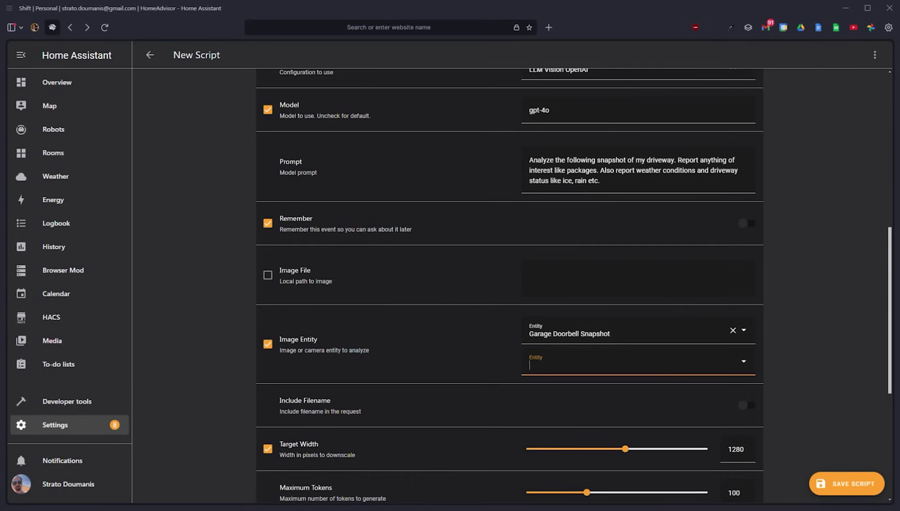
{"action": "left_click", "coordinate": [269, 275]}
{"action": "left_click", "coordinate": [268, 275]}
{"action": "scroll", "coordinate": [459, 268], "scroll_direction": "down", "scroll_amount": 3}
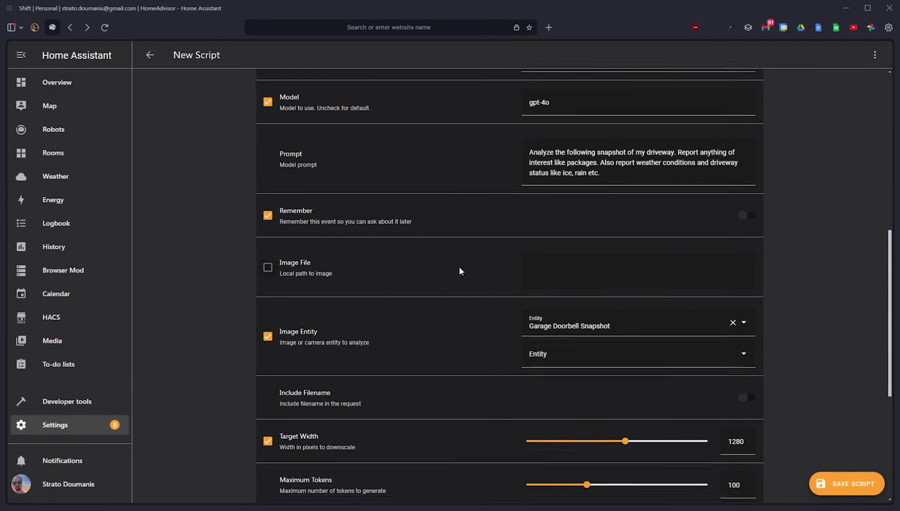
{"action": "left_click", "coordinate": [561, 265]}
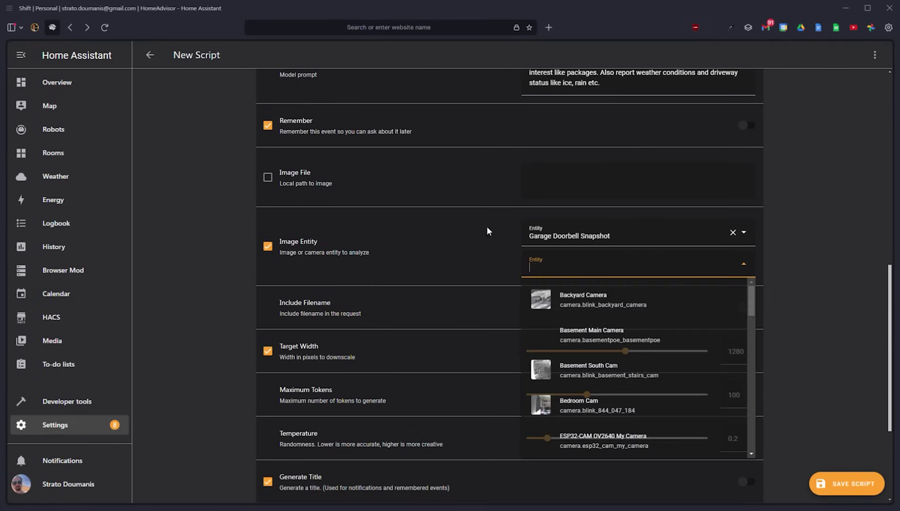
{"action": "key", "text": "Escape"}
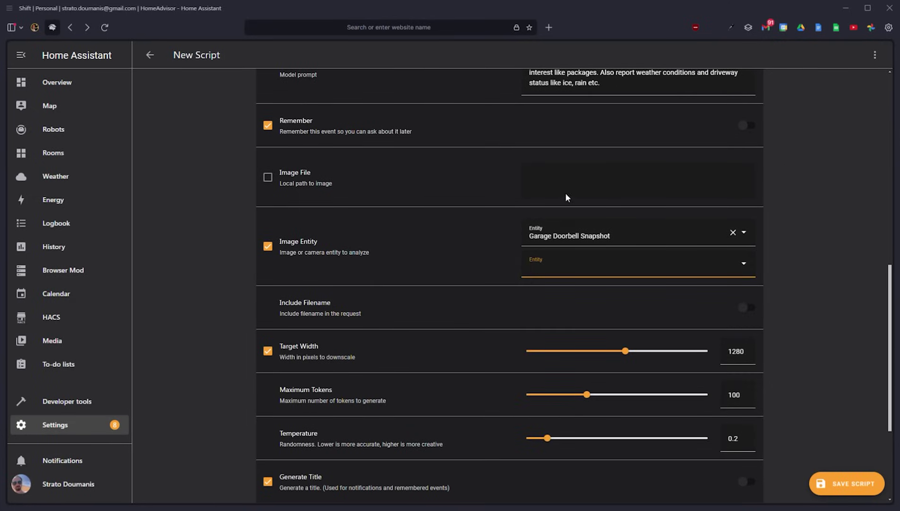
{"action": "scroll", "coordinate": [561, 197], "scroll_direction": "down", "scroll_amount": 2}
Switch on Include Filename and uncheck Target Width.
{"action": "left_click", "coordinate": [748, 243]}
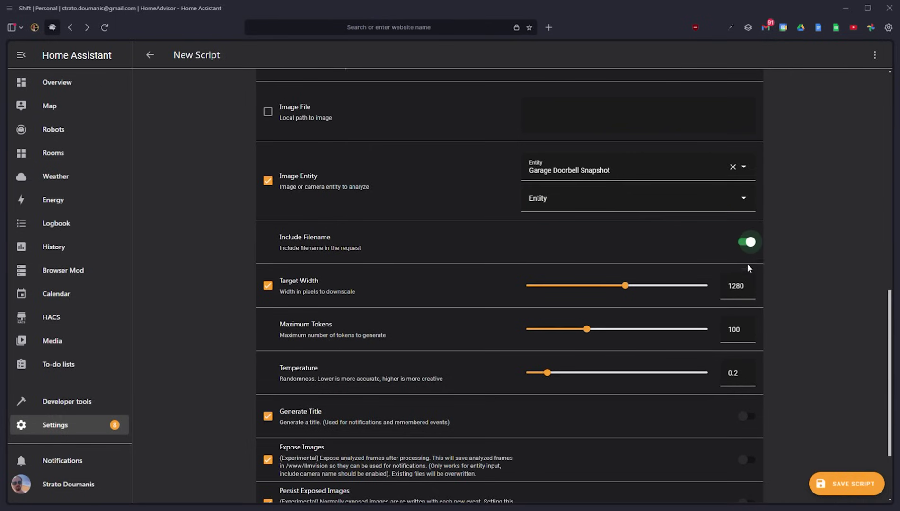
{"action": "scroll", "coordinate": [748, 268], "scroll_direction": "down", "scroll_amount": 2}
{"action": "left_click", "coordinate": [626, 223]}
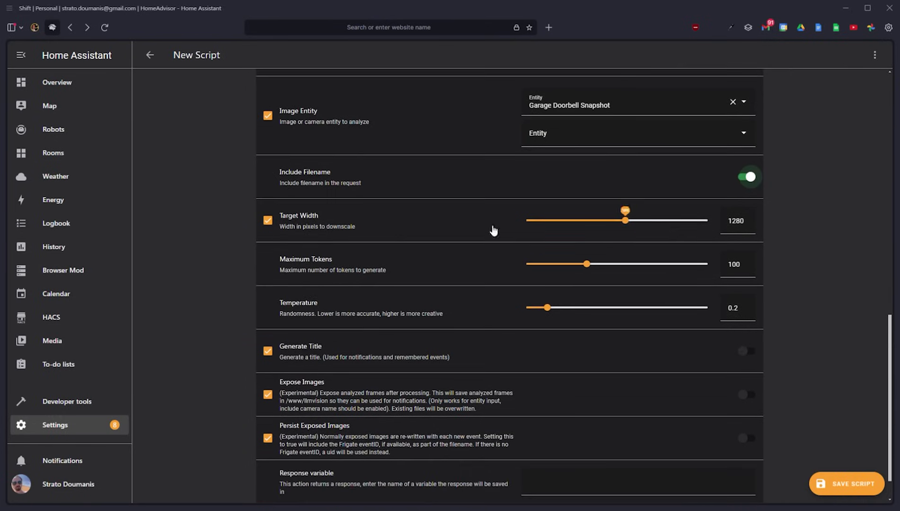
{"action": "left_click", "coordinate": [277, 228]}
{"action": "scroll", "coordinate": [521, 189], "scroll_direction": "down", "scroll_amount": 1}
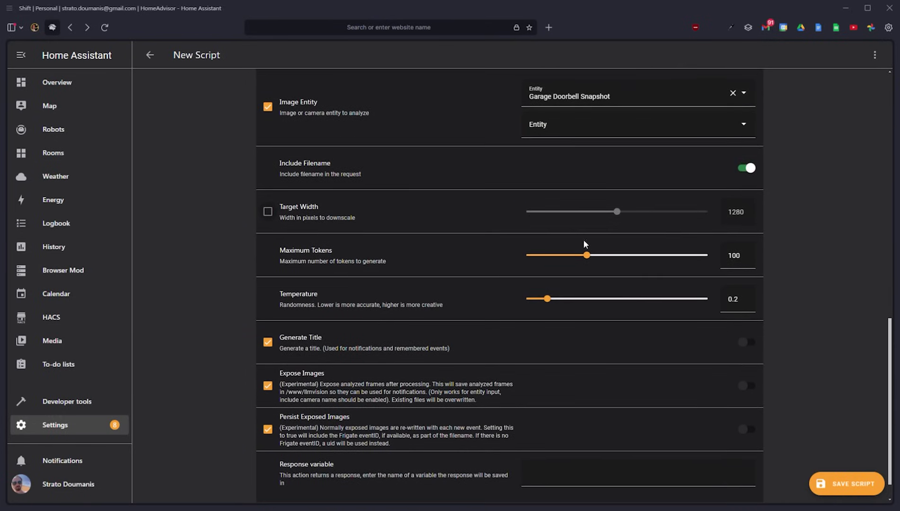
Set Maximum Tokens to 150, Temperature to 0.5, and turn on Expose Images.
{"action": "left_click_drag", "start_coordinate": [586, 256], "coordinate": [618, 260]}
{"action": "left_click_drag", "start_coordinate": [551, 299], "coordinate": [622, 296]}
{"action": "scroll", "coordinate": [486, 231], "scroll_direction": "down", "scroll_amount": 1}
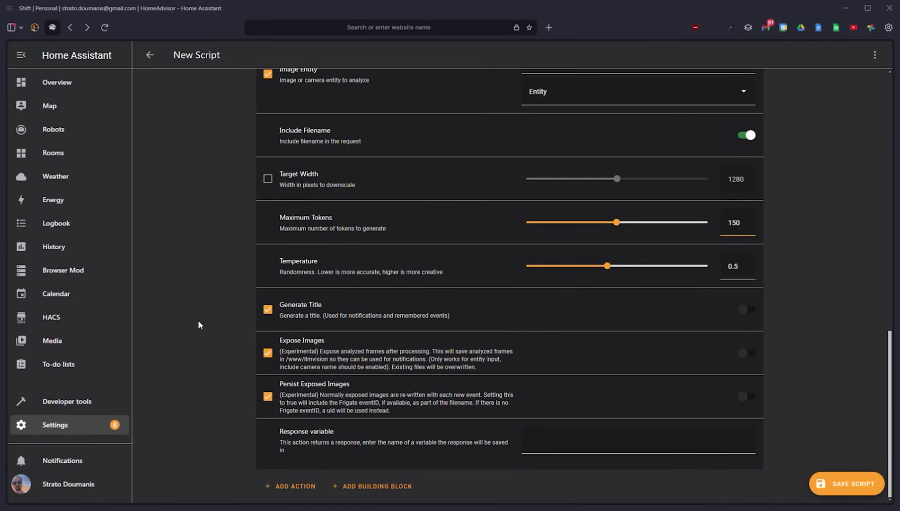
{"action": "left_click", "coordinate": [758, 352]}
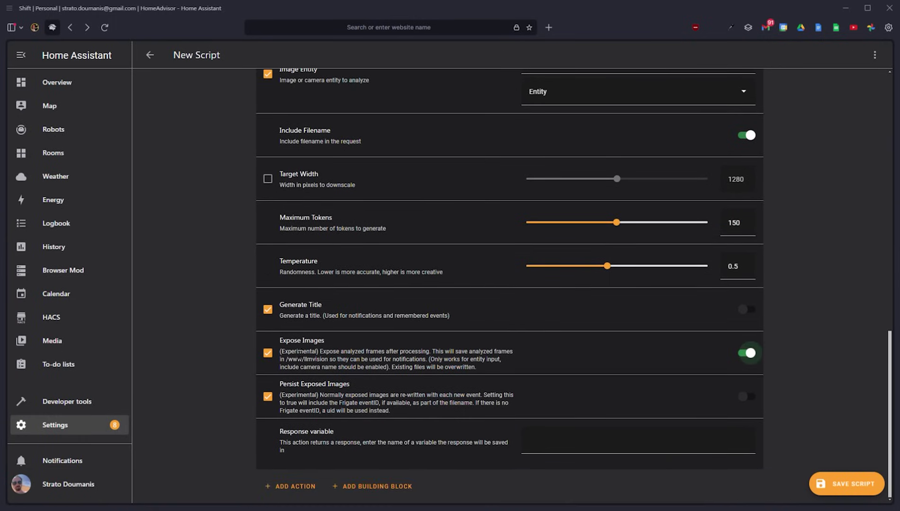
Name the analyzer's response variable cam_snapshot_summary.
{"action": "mouse_move", "coordinate": [289, 359]}
{"action": "left_mouse_down"}
{"action": "mouse_move", "coordinate": [347, 359]}
{"action": "mouse_move", "coordinate": [287, 359]}
{"action": "left_mouse_up"}
{"action": "left_click", "coordinate": [530, 440]}
{"action": "key", "text": "Tab"}
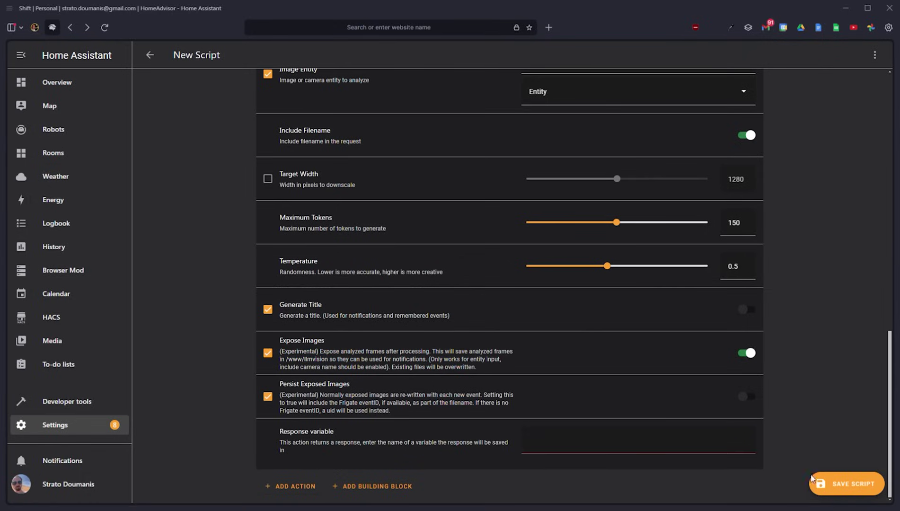
{"action": "left_click", "coordinate": [598, 443]}
{"action": "type", "text": "cam_snapshot"}
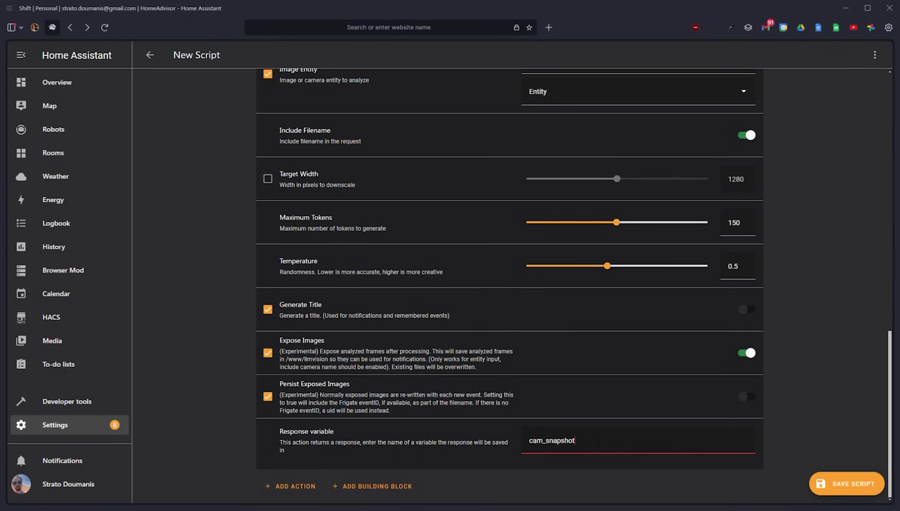
{"action": "type", "text": "_summary"}
Add a Define variables step after the analyzer.
{"action": "left_click", "coordinate": [300, 485]}
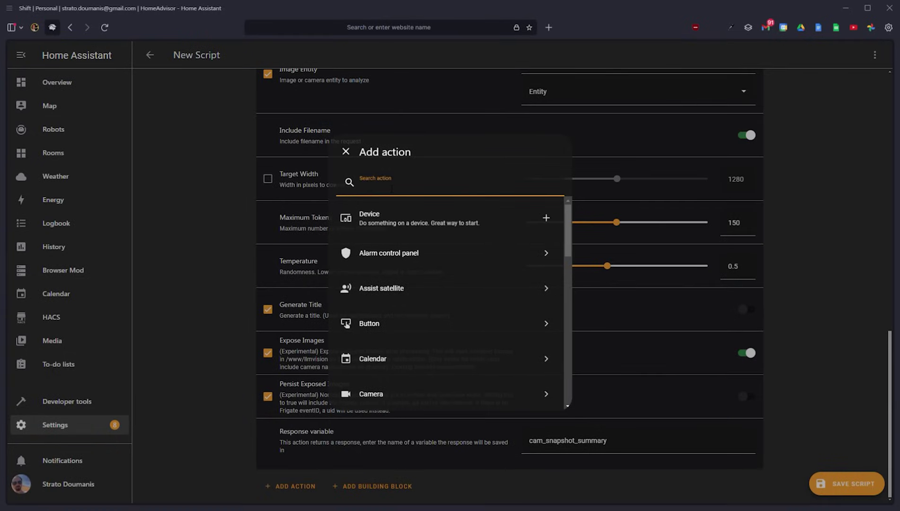
{"action": "type", "text": "vari"}
{"action": "left_click", "coordinate": [432, 230]}
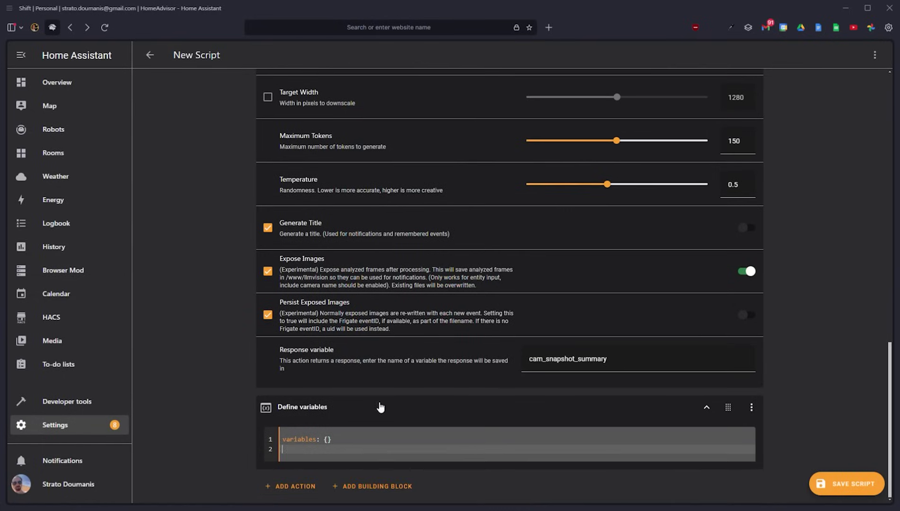
Replace the empty braces with 'response:' and 'query_camera_snapshot: >' in the variables YAML.
{"action": "left_click", "coordinate": [362, 441]}
{"action": "key", "text": "BackSpace"}
{"action": "key", "text": "BackSpace"}
{"action": "key", "text": "BackSpace"}
{"action": "key", "text": "Return"}
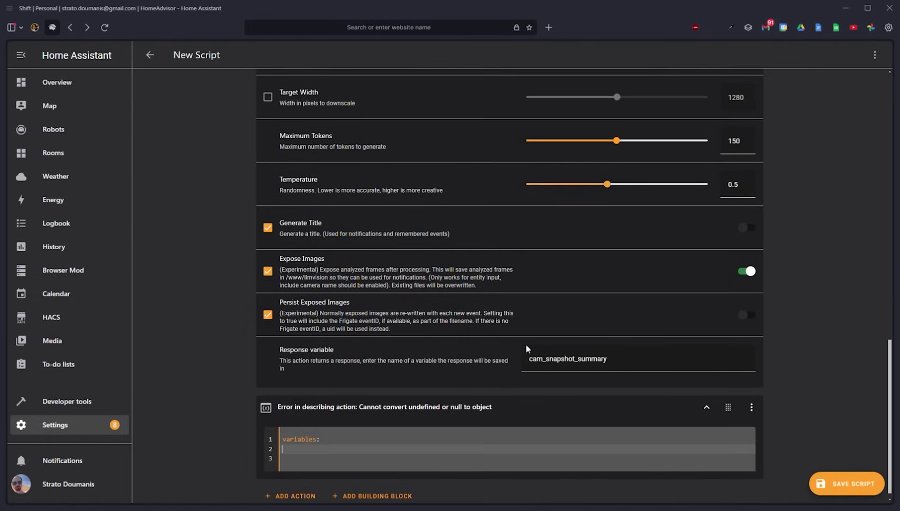
{"action": "type", "text": "res"}
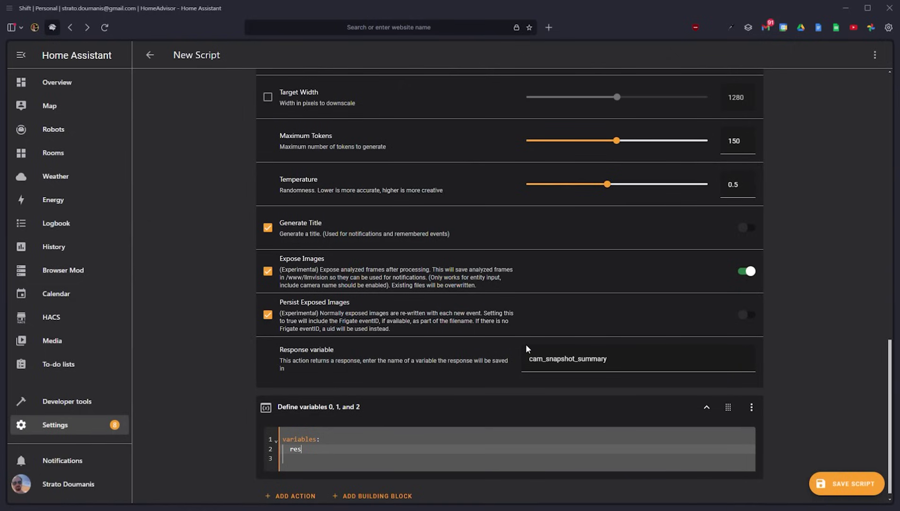
{"action": "type", "text": "ponse:"}
{"action": "key", "text": "Return"}
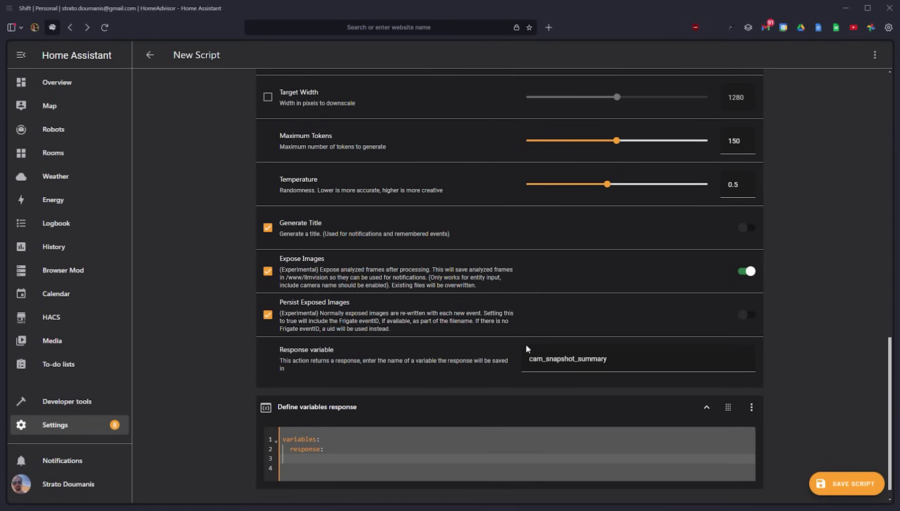
{"action": "type", "text": "query_camera_snapshot: >"}
{"action": "key", "text": "Return"}
Fill the template with {{cam_snapshot_summary}} followed by the no-emoji, conversational speaker instruction.
{"action": "type", "text": "{{"}
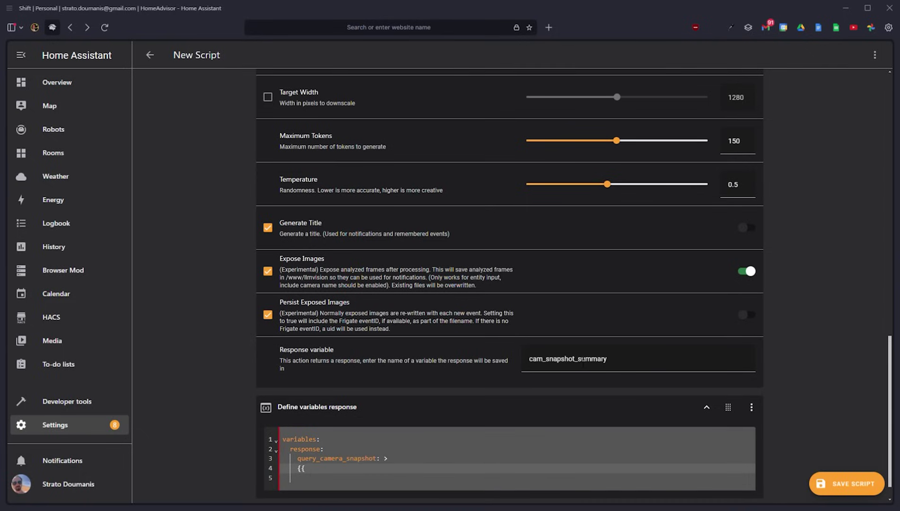
{"action": "left_click_drag", "start_coordinate": [613, 359], "coordinate": [493, 355]}
{"action": "key", "text": "ctrl+c"}
{"action": "left_click", "coordinate": [305, 468]}
{"action": "key", "text": "ctrl+v"}
{"action": "type", "text": "}"}
{"action": "type", "text": "Do not include emoji and make sure your response is conversational since it is being audibly broadcasted over a speaker system."}
Review the variables code and select template lines 4 to 6.
{"action": "scroll", "coordinate": [436, 459], "scroll_direction": "down", "scroll_amount": 1}
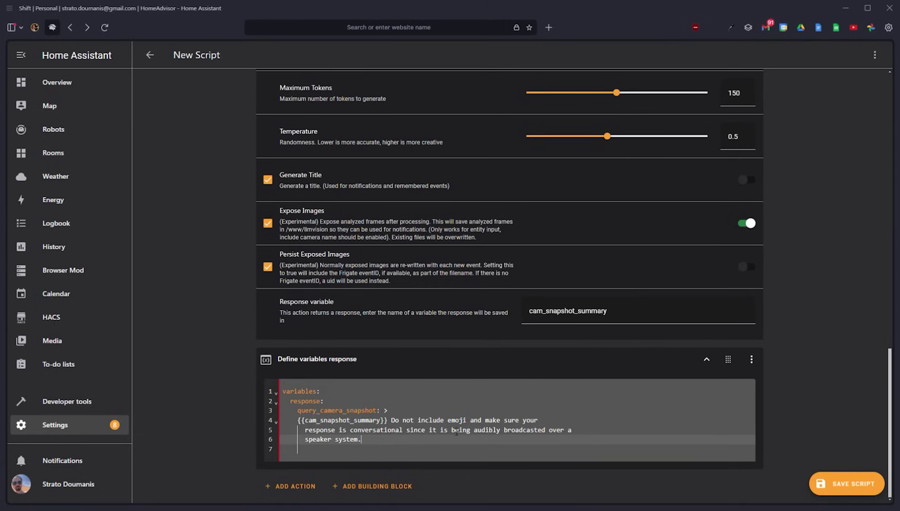
{"action": "left_click", "coordinate": [395, 420]}
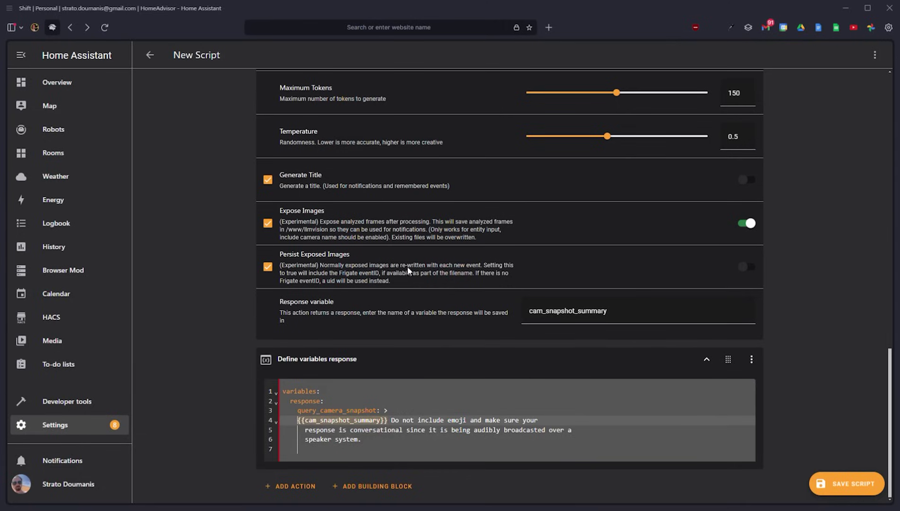
{"action": "scroll", "coordinate": [408, 271], "scroll_direction": "up", "scroll_amount": 12}
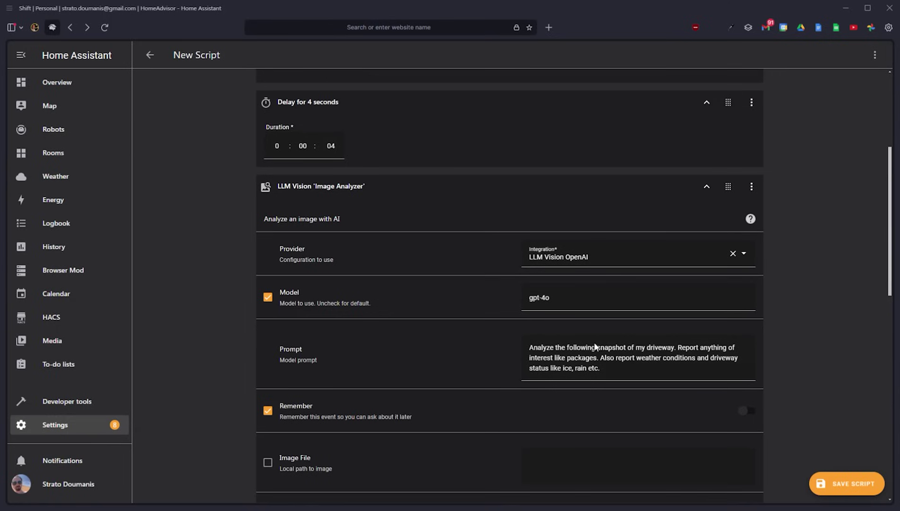
{"action": "scroll", "coordinate": [563, 338], "scroll_direction": "down", "scroll_amount": 3}
{"action": "left_click_drag", "start_coordinate": [600, 205], "coordinate": [540, 184]}
{"action": "scroll", "coordinate": [548, 286], "scroll_direction": "down", "scroll_amount": 8}
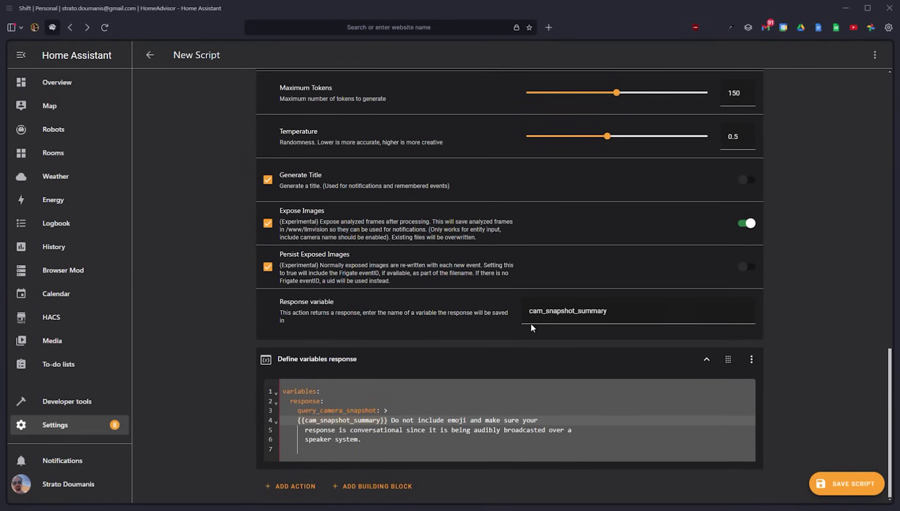
{"action": "left_click_drag", "start_coordinate": [362, 440], "coordinate": [280, 427]}
Indent the template lines, then end the script with a Stop step returning 'response'.
{"action": "key", "text": "Tab"}
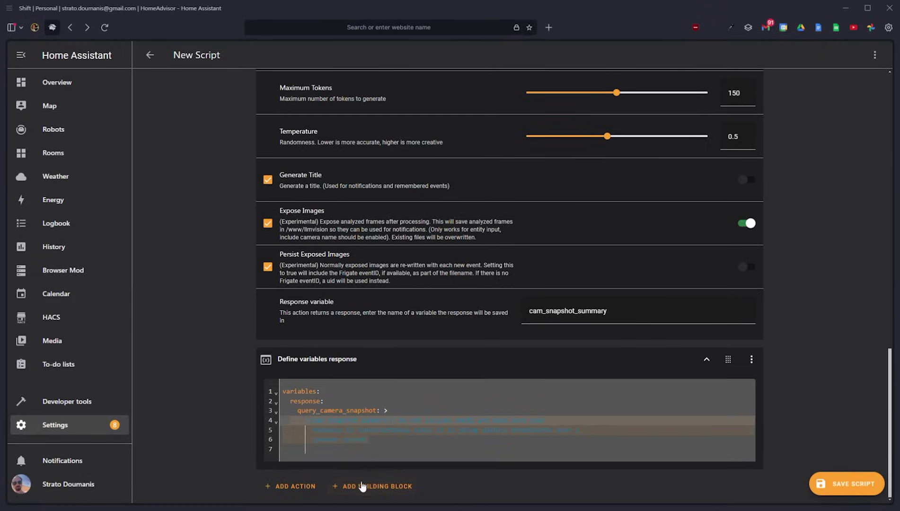
{"action": "left_click", "coordinate": [364, 485]}
{"action": "type", "text": "stop"}
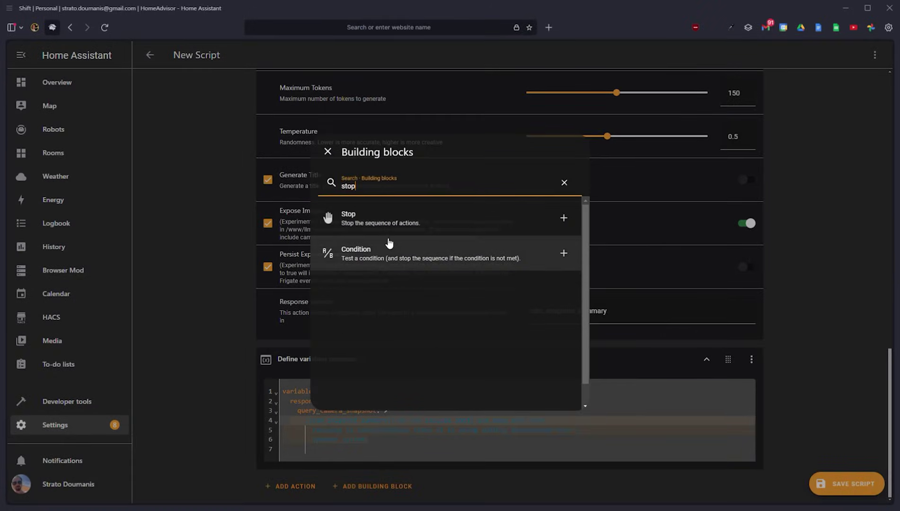
{"action": "left_click", "coordinate": [439, 227]}
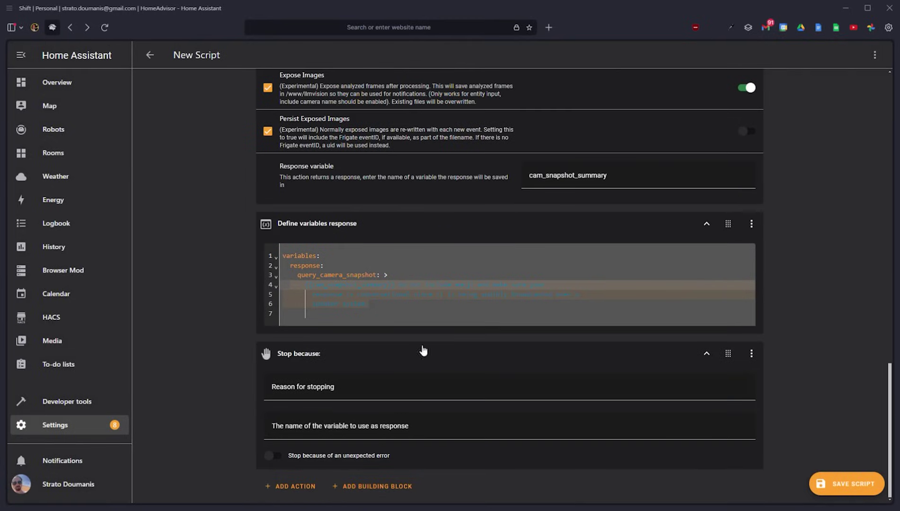
{"action": "left_click", "coordinate": [432, 410]}
{"action": "type", "text": "response"}
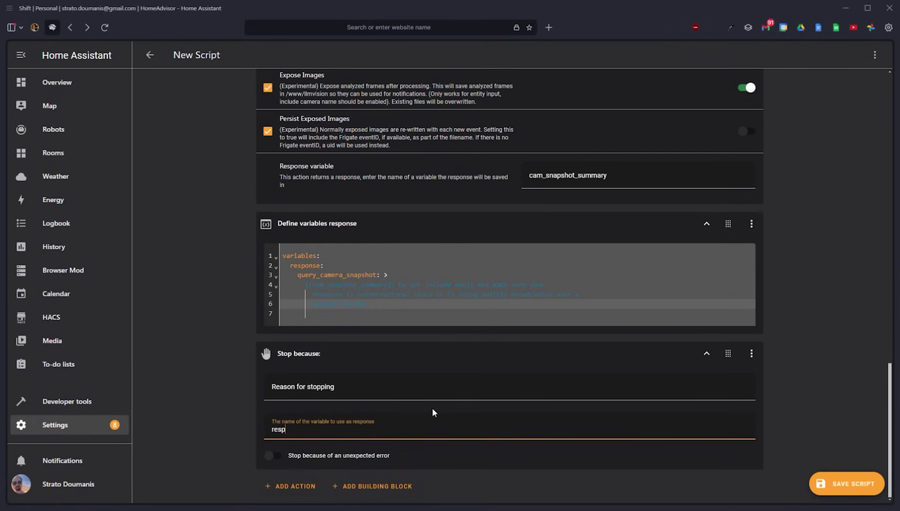
{"action": "left_click", "coordinate": [207, 362]}
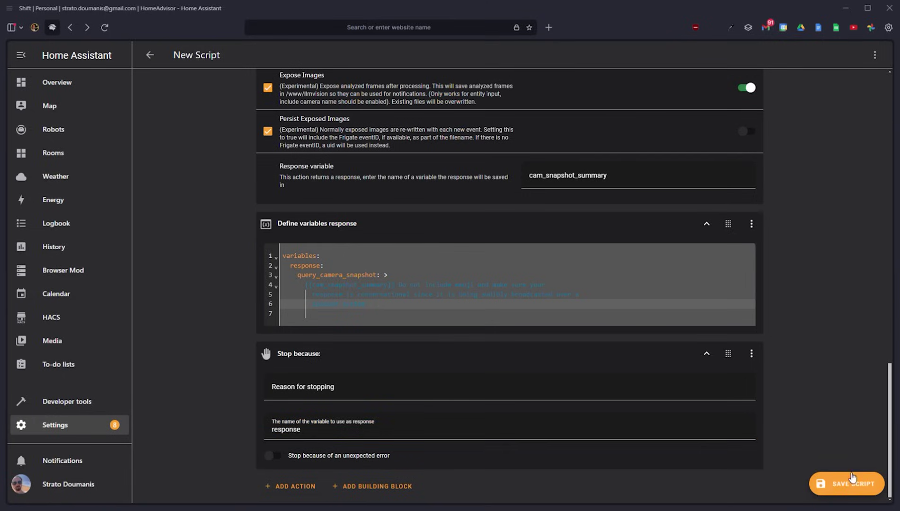
Search the entities for 'secur' and open the Security Check script.
{"action": "scroll", "coordinate": [659, 251], "scroll_direction": "up", "scroll_amount": 20}
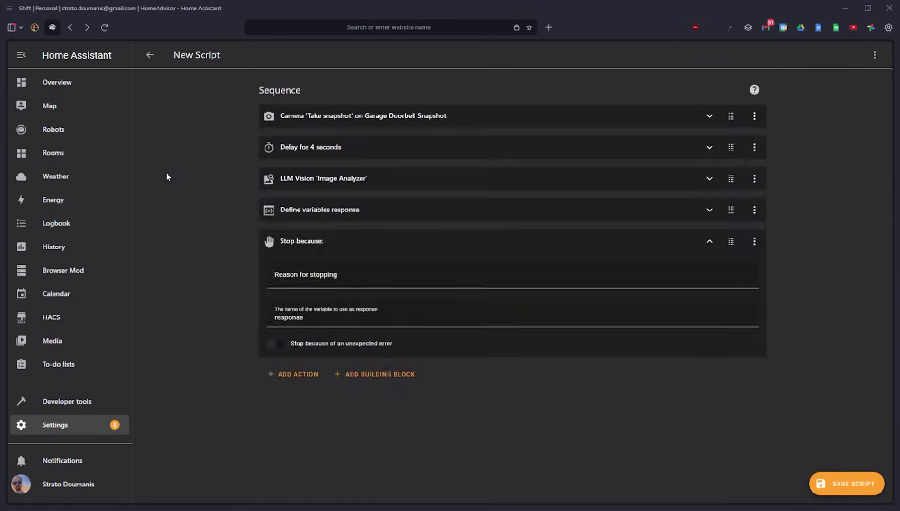
{"action": "type", "text": "esy"}
{"action": "key", "text": "BackSpace"}
{"action": "key", "text": "BackSpace"}
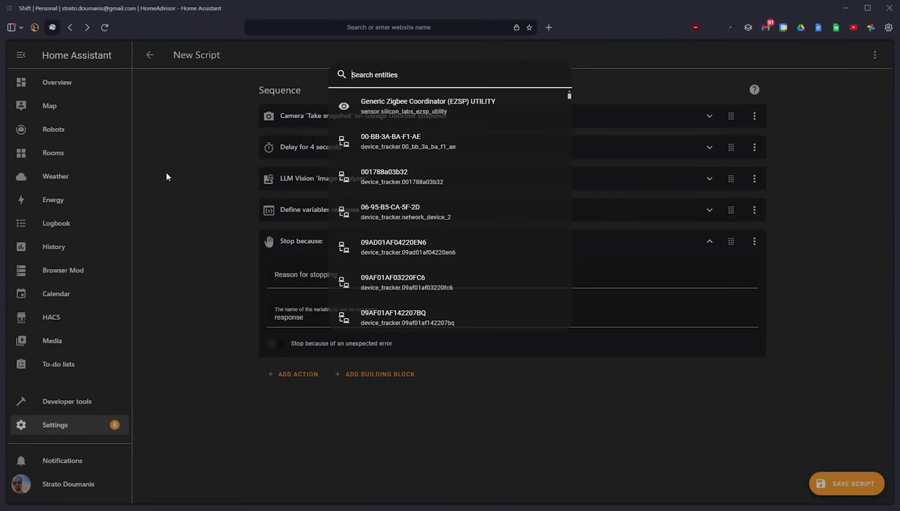
{"action": "type", "text": "secu"}
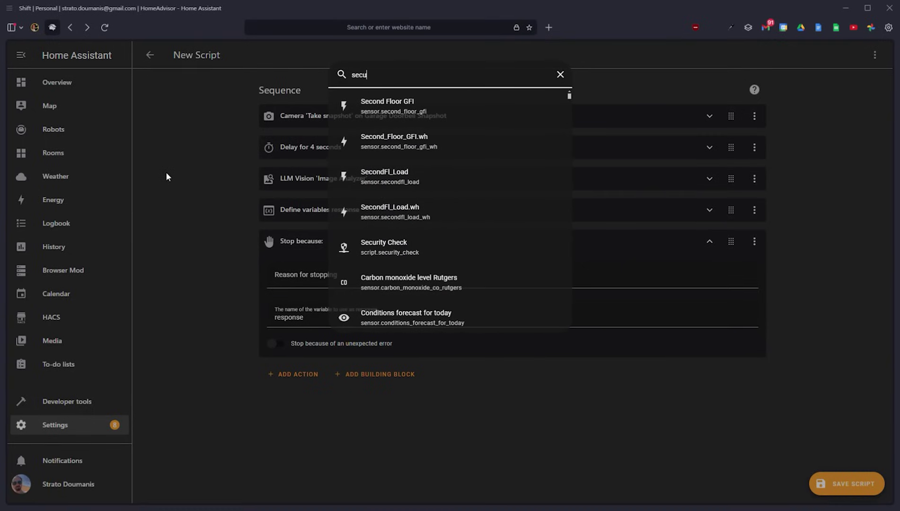
{"action": "type", "text": "r"}
{"action": "key", "text": "Return"}
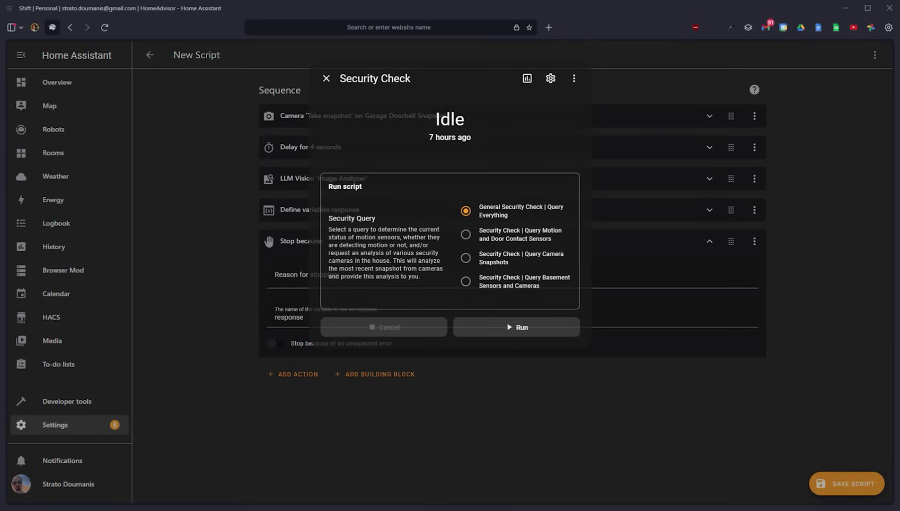
Open the Security Check script in the editor and expand its security_query field.
{"action": "left_click", "coordinate": [574, 78]}
{"action": "left_click", "coordinate": [565, 107]}
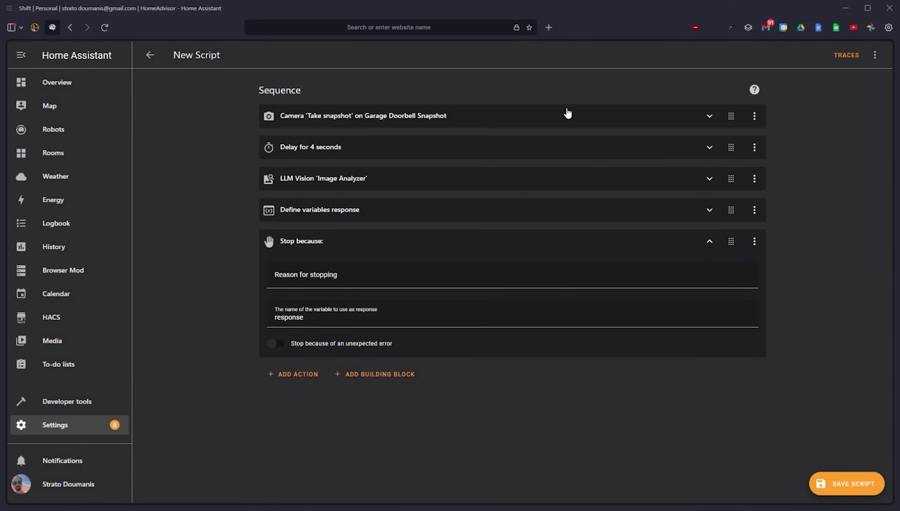
{"action": "left_click", "coordinate": [382, 152]}
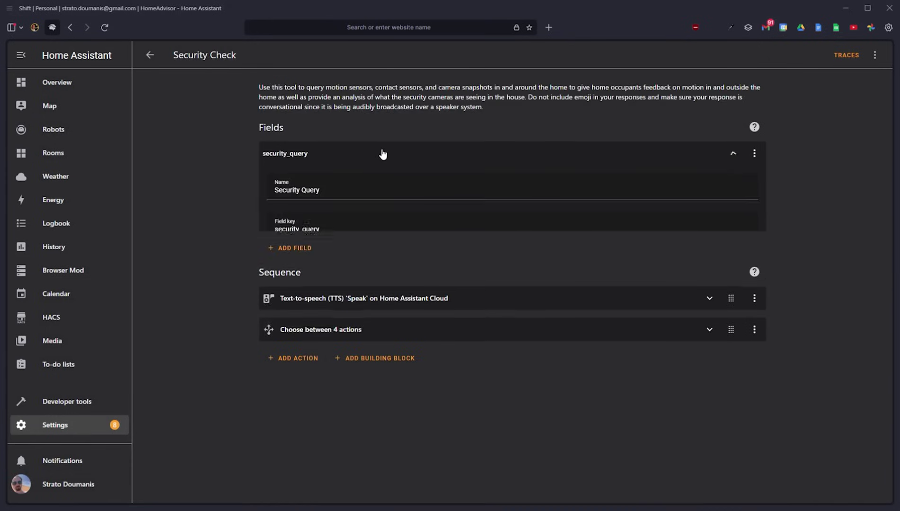
{"action": "scroll", "coordinate": [381, 149], "scroll_direction": "down", "scroll_amount": 3}
{"action": "scroll", "coordinate": [362, 224], "scroll_direction": "up", "scroll_amount": 4}
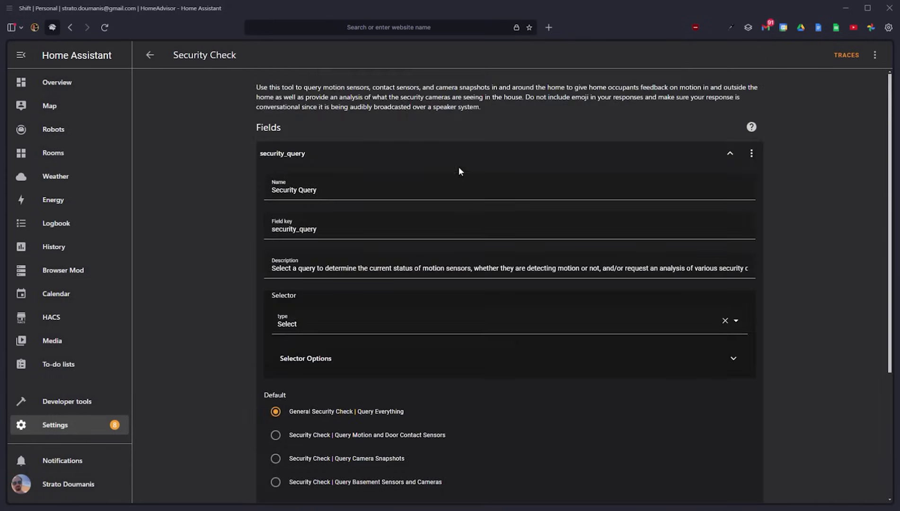
{"action": "scroll", "coordinate": [458, 171], "scroll_direction": "down", "scroll_amount": 3}
{"action": "scroll", "coordinate": [407, 325], "scroll_direction": "up", "scroll_amount": 1}
{"action": "scroll", "coordinate": [358, 288], "scroll_direction": "down", "scroll_amount": 2}
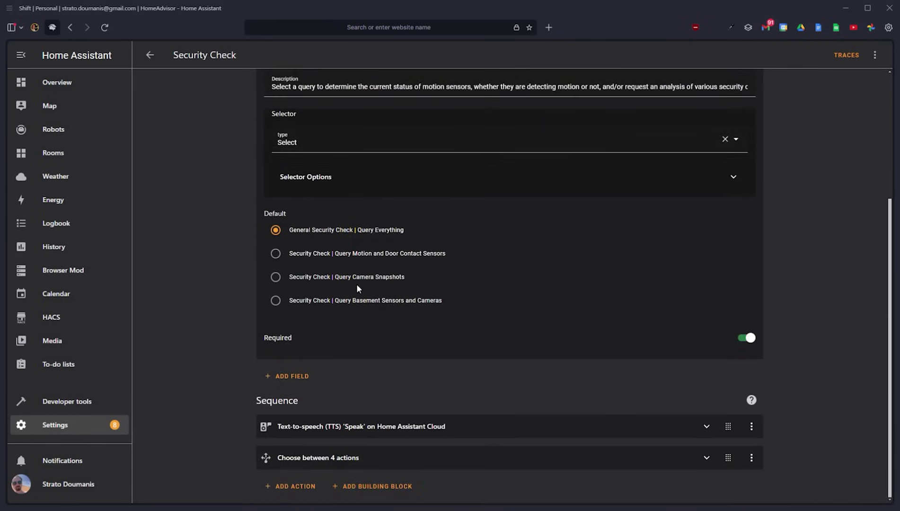
Expand Choose between 4 actions and inspect Option 3's query_all_camera_snapshots response YAML.
{"action": "left_click", "coordinate": [306, 456]}
{"action": "scroll", "coordinate": [307, 455], "scroll_direction": "down", "scroll_amount": 4}
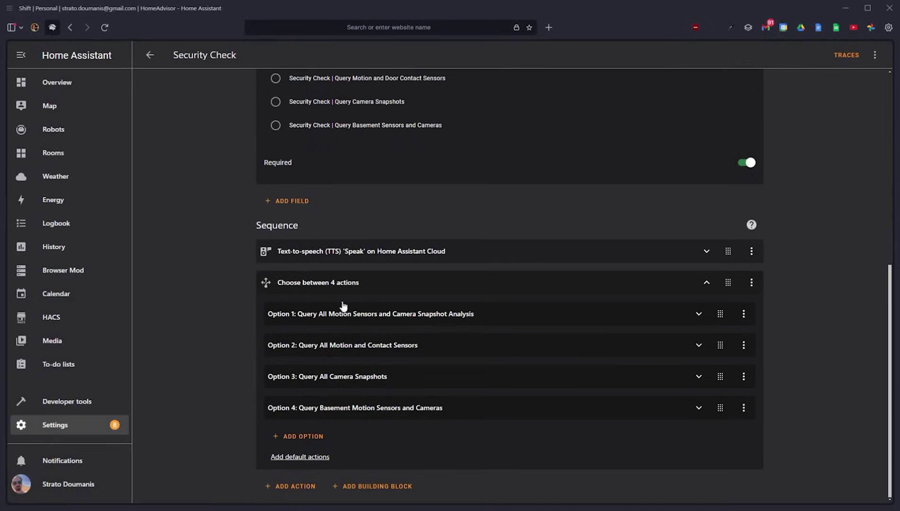
{"action": "left_click", "coordinate": [359, 382]}
{"action": "scroll", "coordinate": [299, 165], "scroll_direction": "down", "scroll_amount": 5}
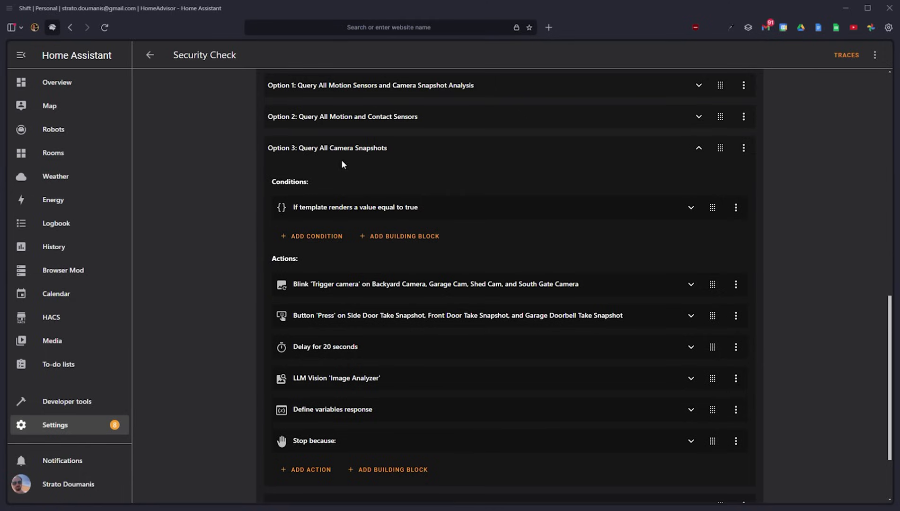
{"action": "scroll", "coordinate": [402, 255], "scroll_direction": "down", "scroll_amount": 3}
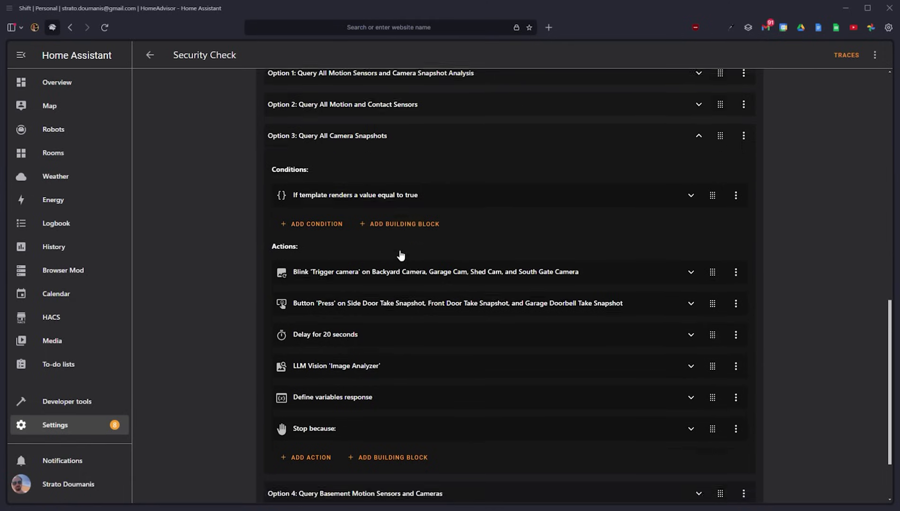
{"action": "left_click", "coordinate": [373, 310]}
{"action": "scroll", "coordinate": [535, 232], "scroll_direction": "down", "scroll_amount": 2}
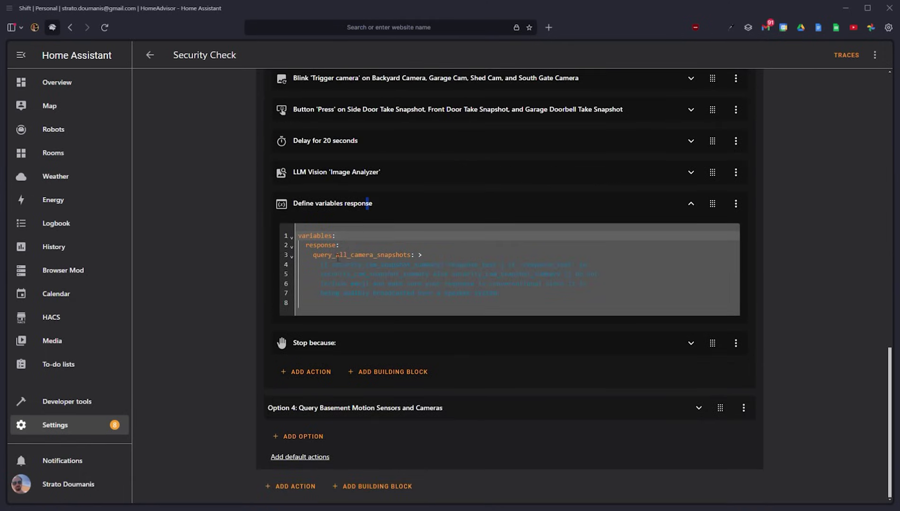
{"action": "left_click_drag", "start_coordinate": [511, 298], "coordinate": [330, 268]}
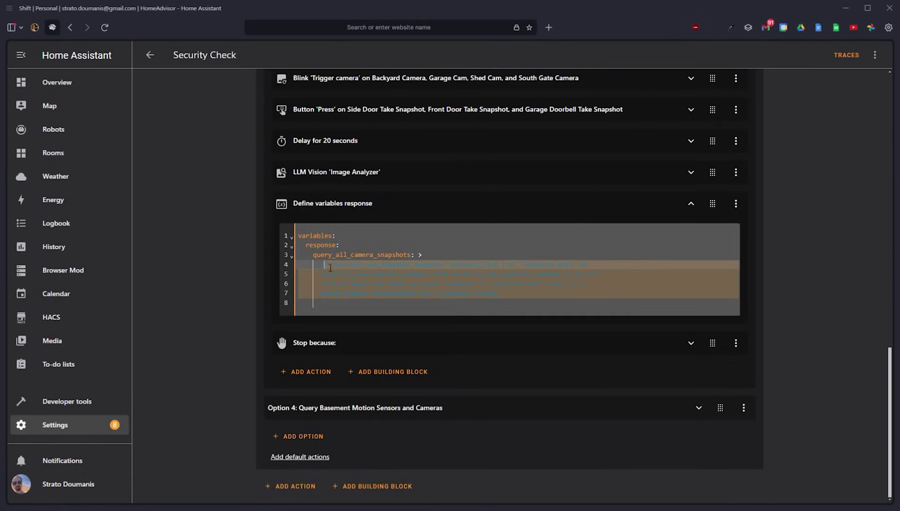
{"action": "left_click", "coordinate": [407, 249]}
Expand Option 4 and reveal its Define variables response YAML.
{"action": "left_click", "coordinate": [411, 408]}
{"action": "scroll", "coordinate": [405, 398], "scroll_direction": "down", "scroll_amount": 5}
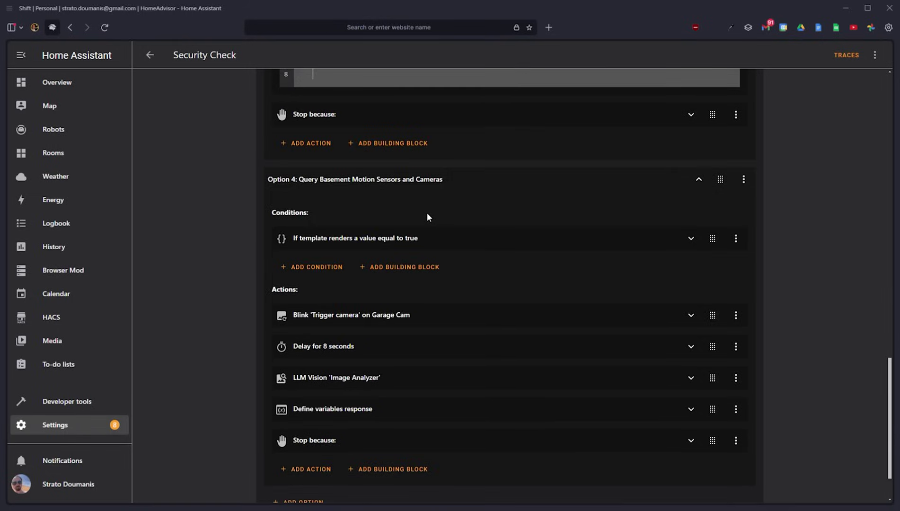
{"action": "scroll", "coordinate": [395, 194], "scroll_direction": "down", "scroll_amount": 2}
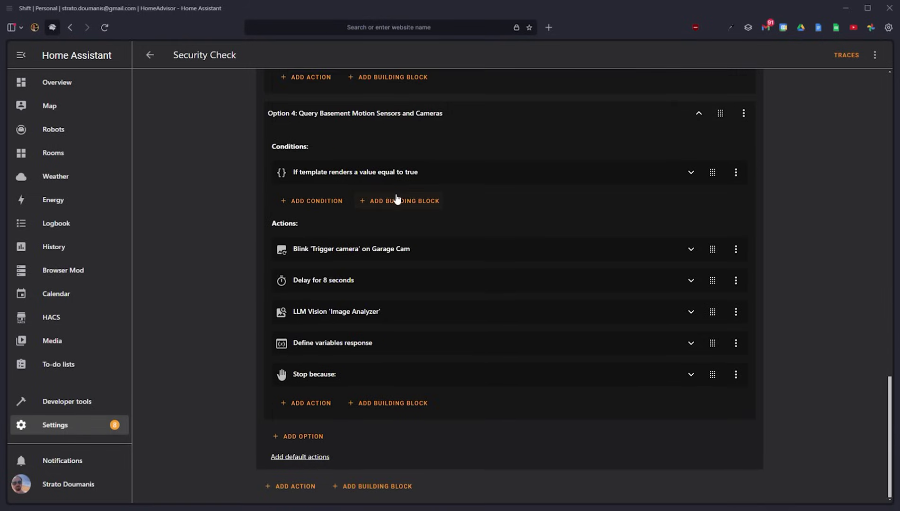
{"action": "scroll", "coordinate": [539, 283], "scroll_direction": "up", "scroll_amount": 2}
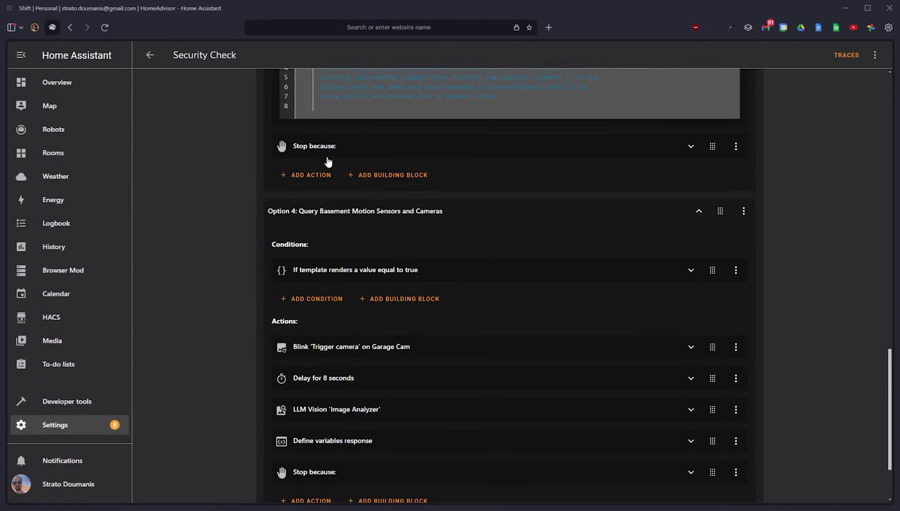
{"action": "scroll", "coordinate": [483, 233], "scroll_direction": "down", "scroll_amount": 2}
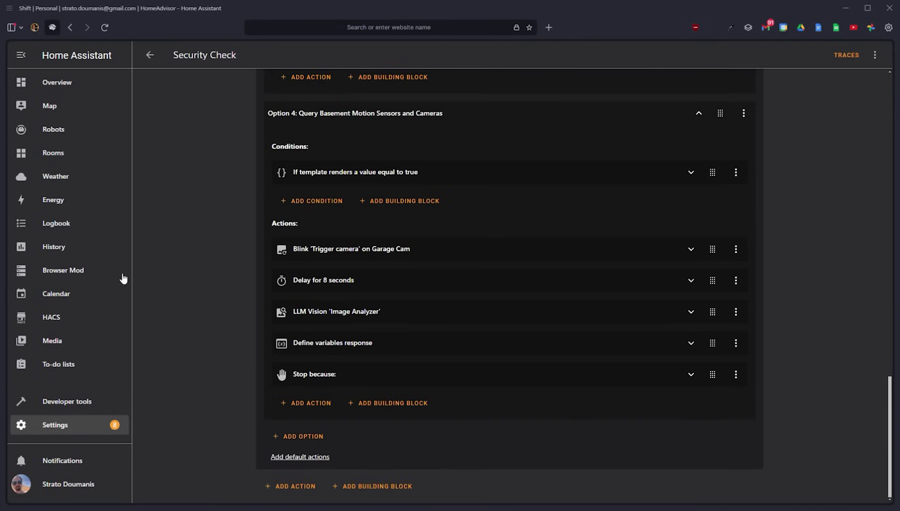
{"action": "left_click", "coordinate": [350, 344]}
{"action": "scroll", "coordinate": [507, 267], "scroll_direction": "down", "scroll_amount": 4}
Review Option 4's basement motion sensor, camera snapshot and contact sensor responses.
{"action": "left_click_drag", "start_coordinate": [319, 202], "coordinate": [493, 297]}
{"action": "left_click", "coordinate": [493, 299]}
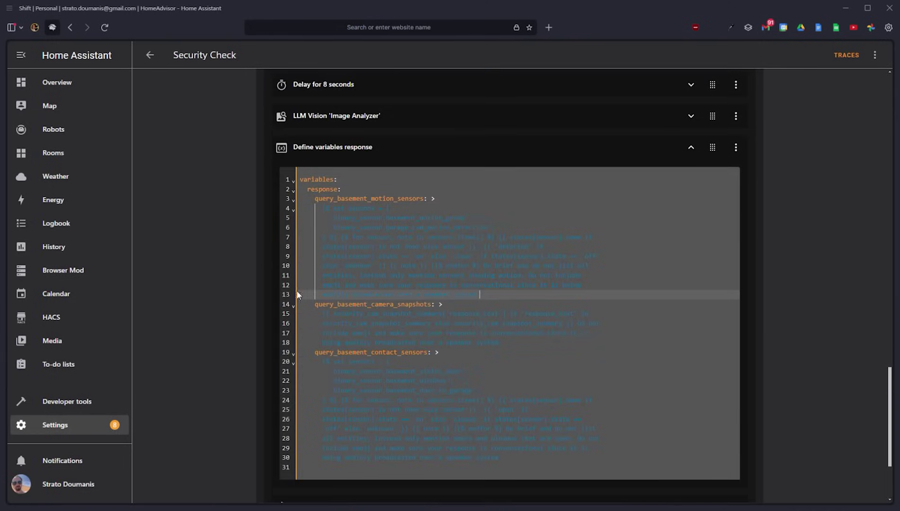
{"action": "left_click_drag", "start_coordinate": [316, 315], "coordinate": [500, 344]}
{"action": "left_click", "coordinate": [502, 343]}
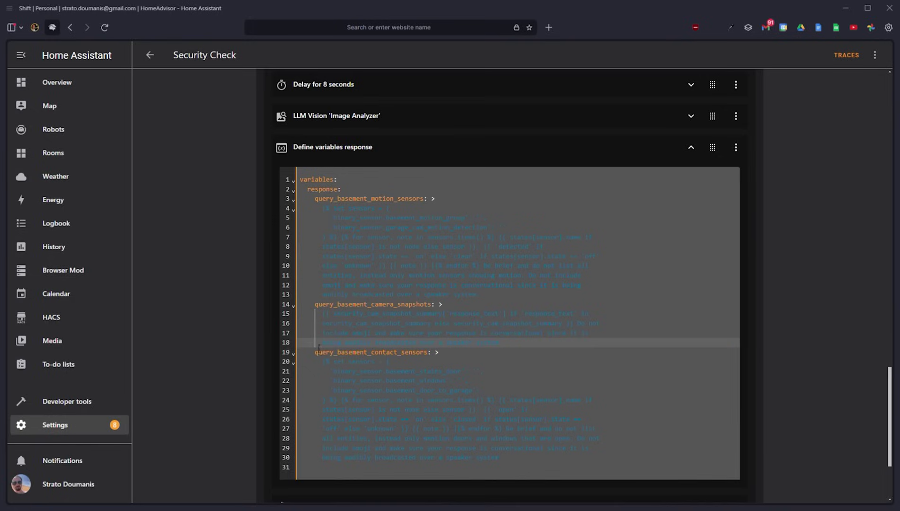
{"action": "left_click_drag", "start_coordinate": [320, 350], "coordinate": [527, 459]}
{"action": "left_click", "coordinate": [526, 460]}
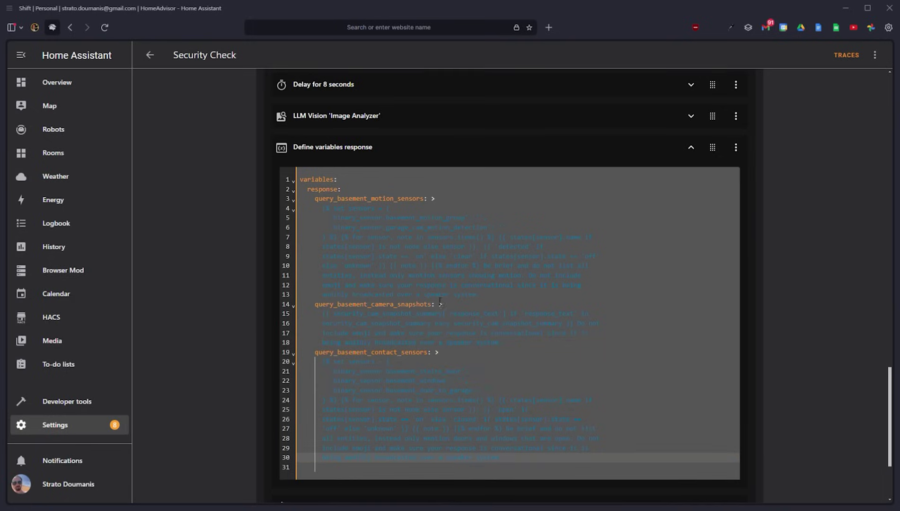
{"action": "scroll", "coordinate": [675, 157], "scroll_direction": "down", "scroll_amount": 3}
{"action": "scroll", "coordinate": [465, 373], "scroll_direction": "up", "scroll_amount": 5}
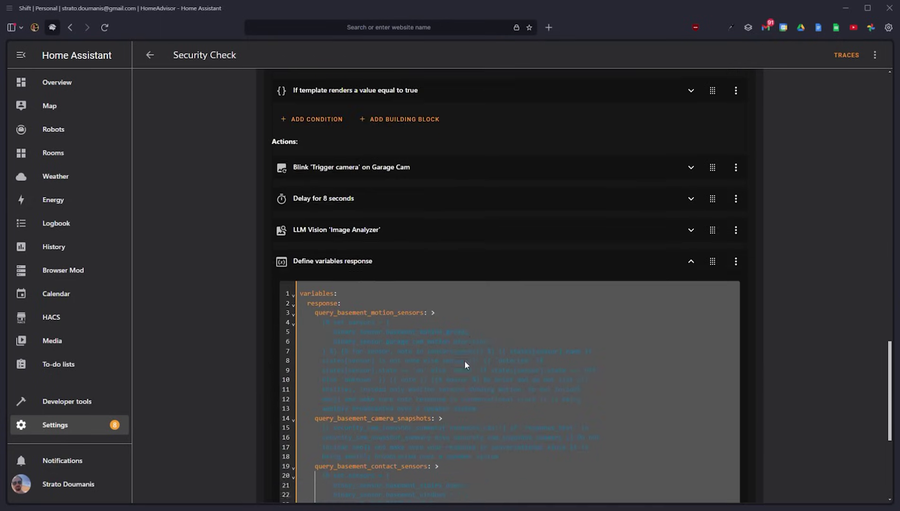
{"action": "scroll", "coordinate": [457, 340], "scroll_direction": "up", "scroll_amount": 5}
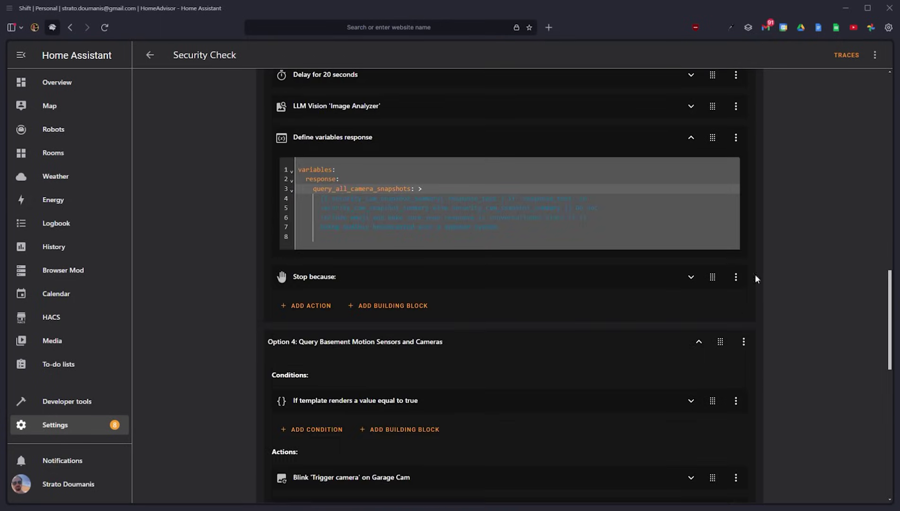
{"action": "scroll", "coordinate": [583, 292], "scroll_direction": "up", "scroll_amount": 15}
Collapse the security_query field and the Choose between 4 actions block.
{"action": "left_click", "coordinate": [392, 150]}
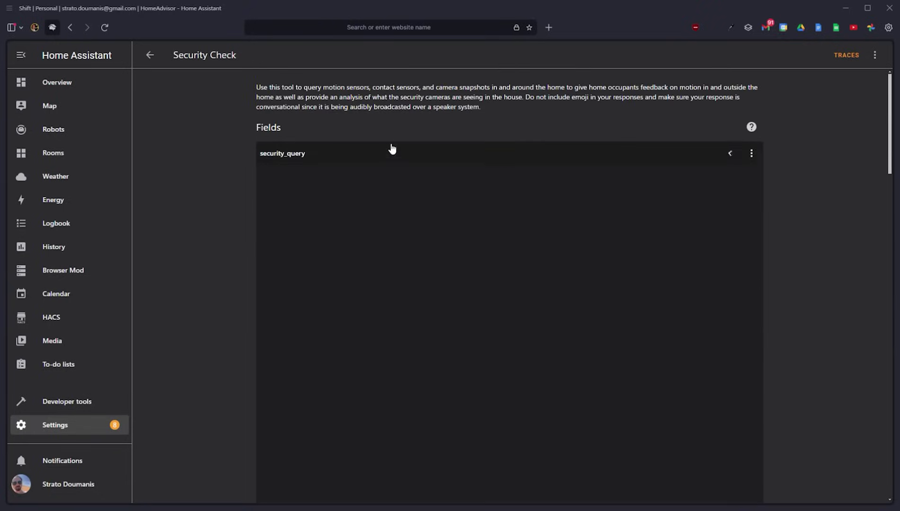
{"action": "left_click", "coordinate": [483, 267]}
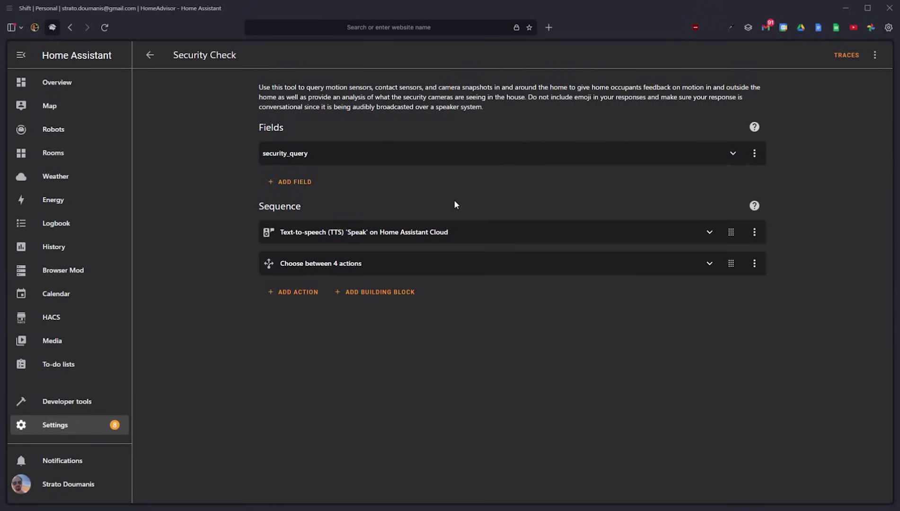